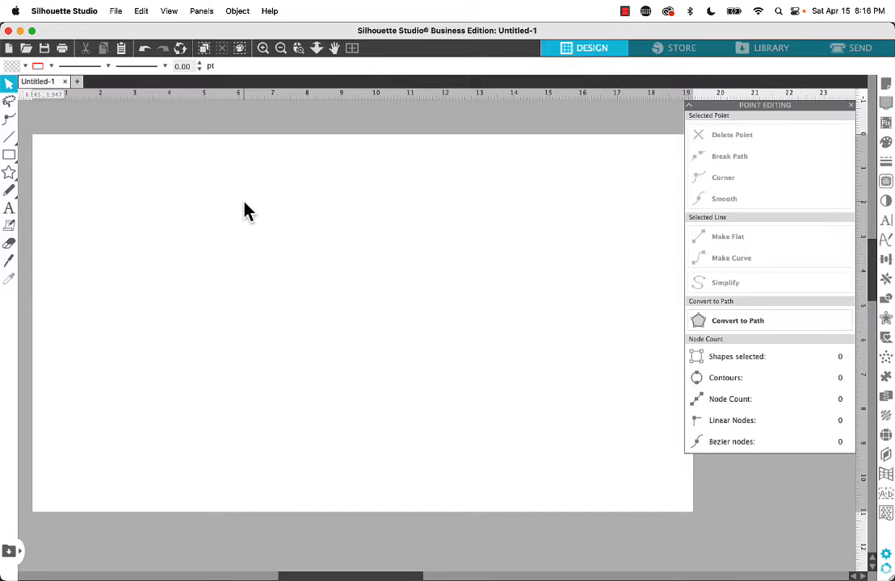
# Add the text "BETTER" in Arial at 72 pt and move it near the page's upper edge
pyautogui.click(10, 211)
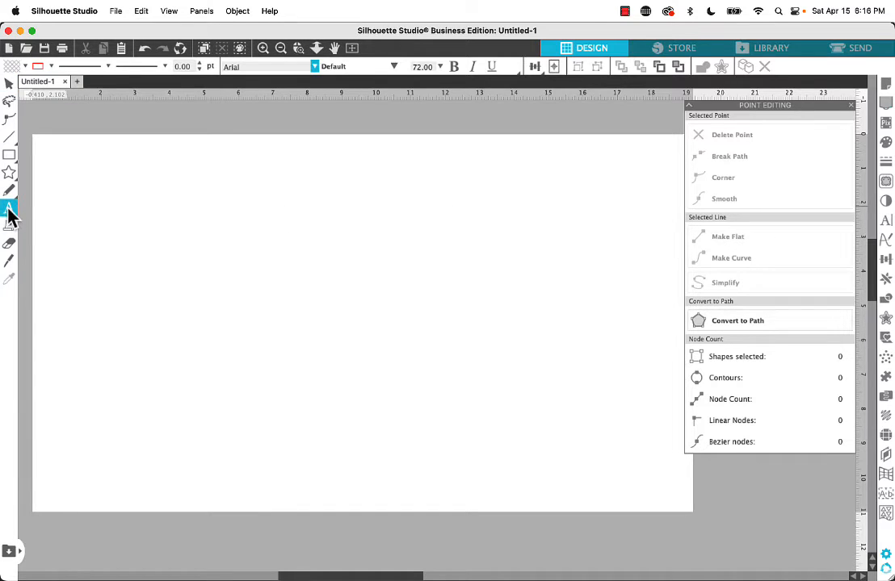
pyautogui.click(160, 267)
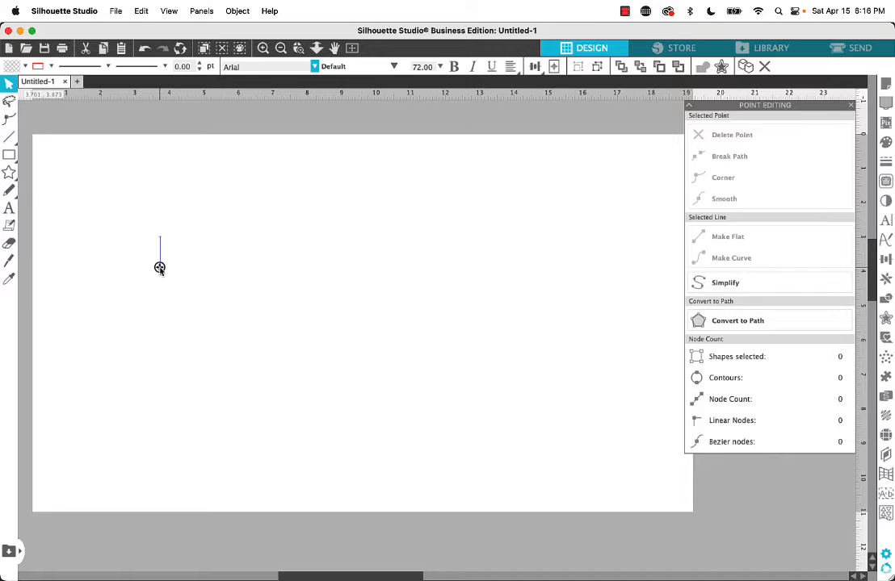
pyautogui.write('BETTER')
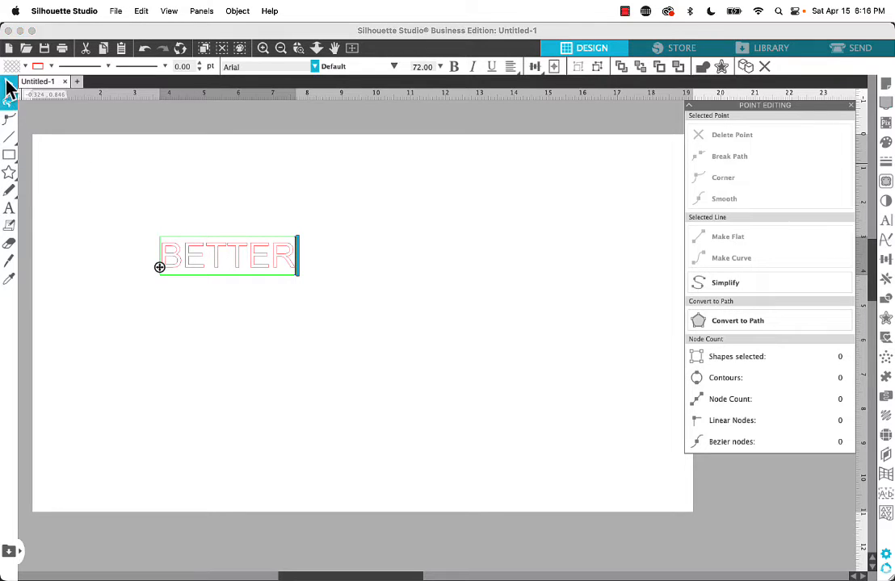
pyautogui.click(8, 86)
pyautogui.moveTo(183, 261); pyautogui.dragTo(176, 194)
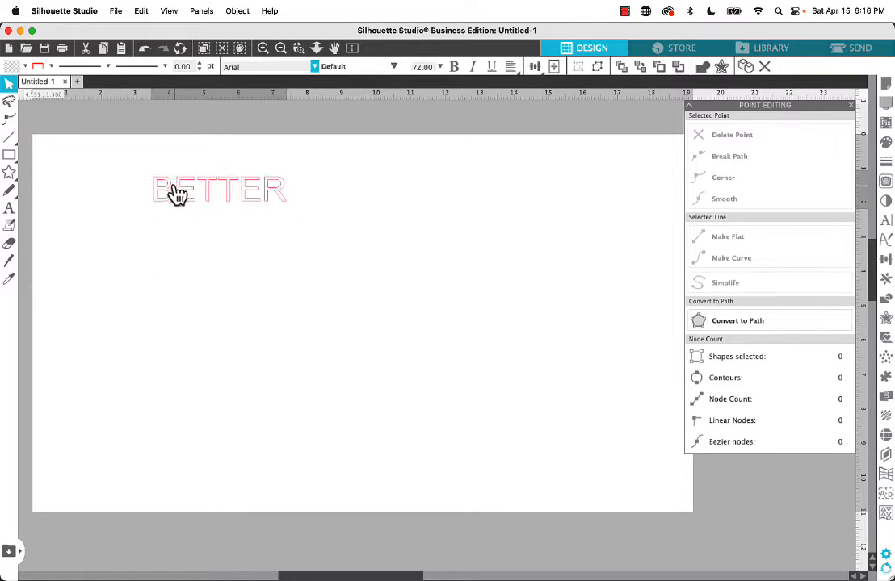
# Add a separate text object reading "together" below the word BETTER
pyautogui.click(9, 208)
pyautogui.click(174, 328)
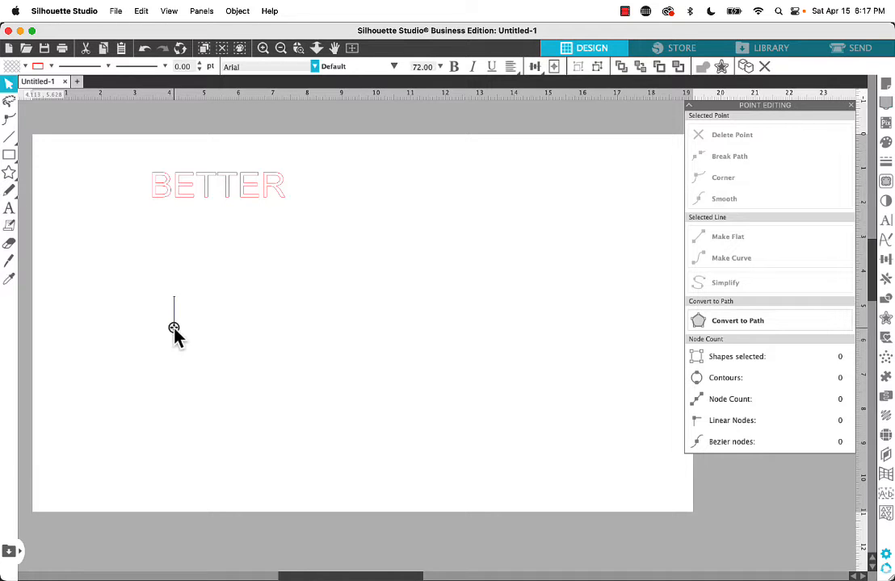
pyautogui.write('togeh')
pyautogui.press('BackSpace')
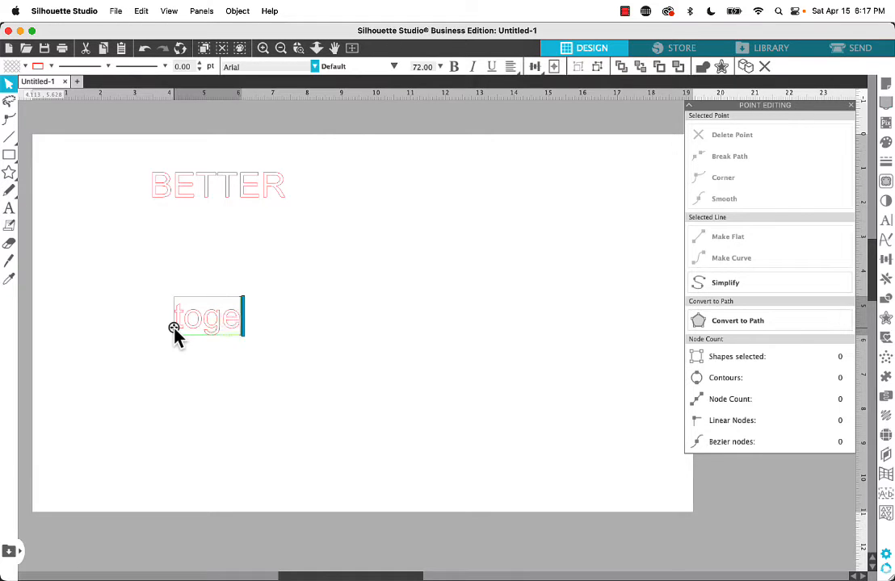
pyautogui.write('ther')
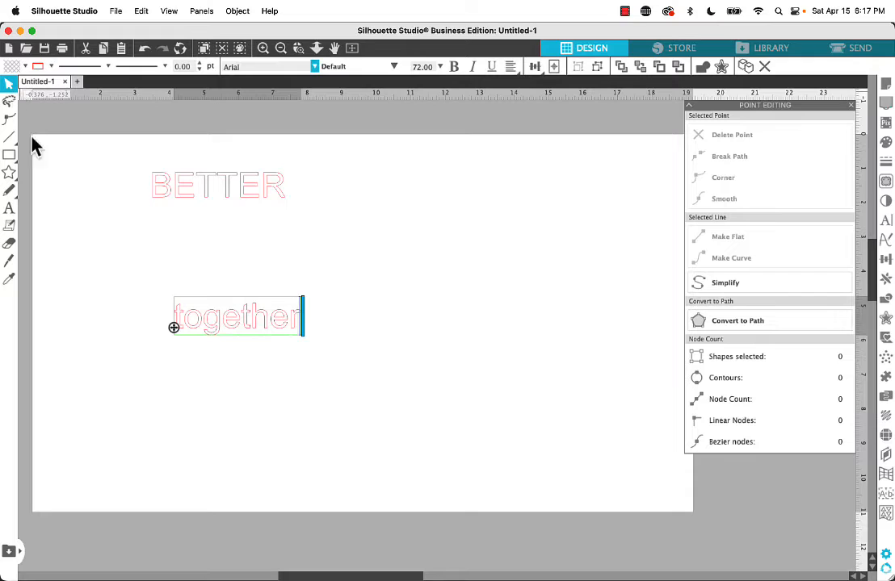
pyautogui.click(32, 145)
# Enlarge the word "together" to about 11.48 in wide and move it closer beneath BETTER
pyautogui.click(201, 331)
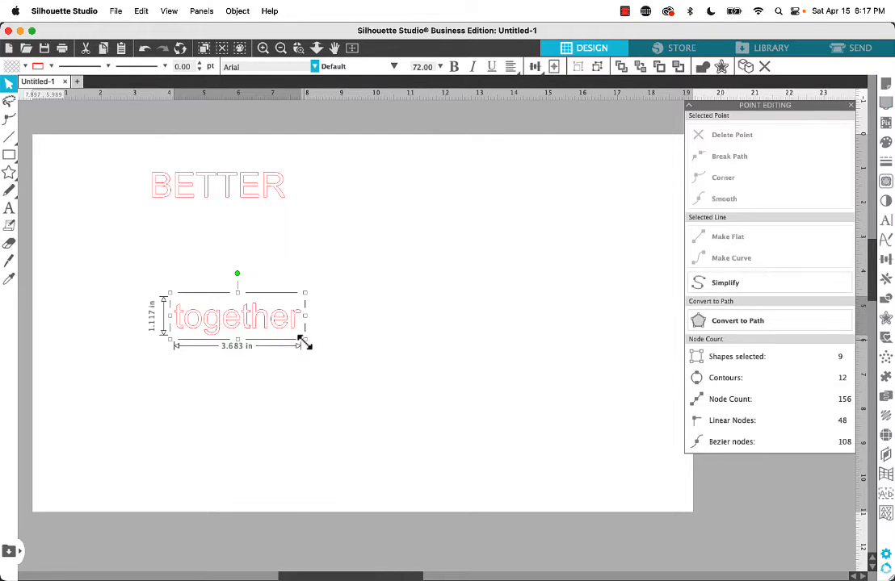
pyautogui.moveTo(305, 343); pyautogui.dragTo(557, 479)
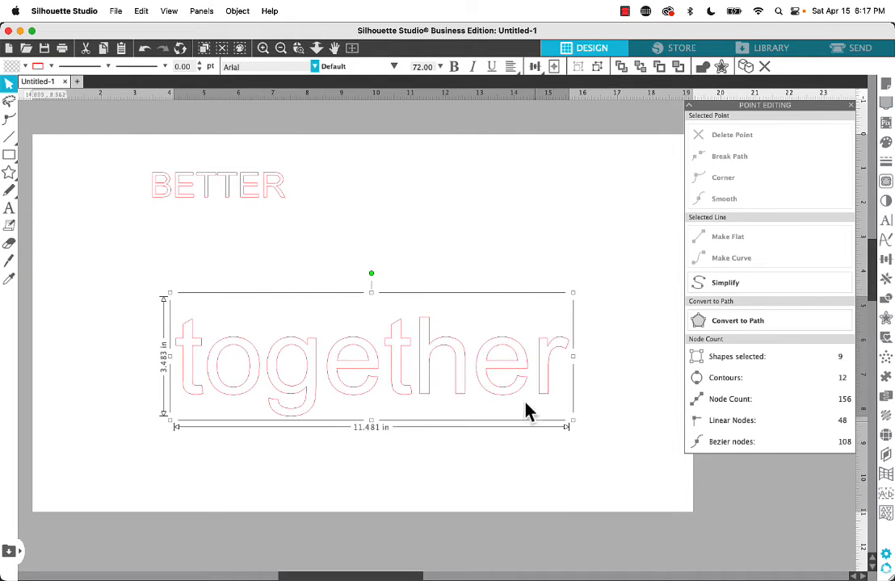
pyautogui.moveTo(515, 395); pyautogui.dragTo(480, 346)
pyautogui.click(444, 206)
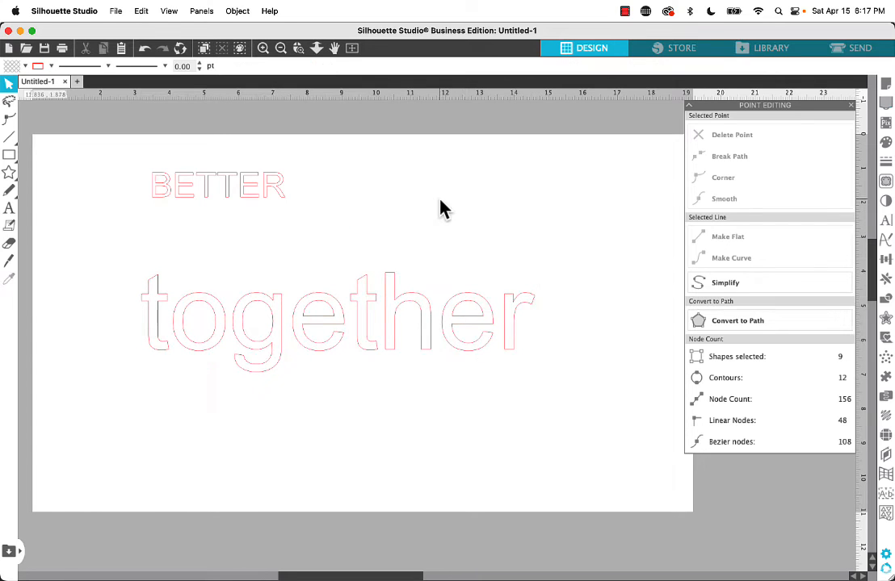
# Change the font of the word "together" to Norteam Script
pyautogui.click(367, 303)
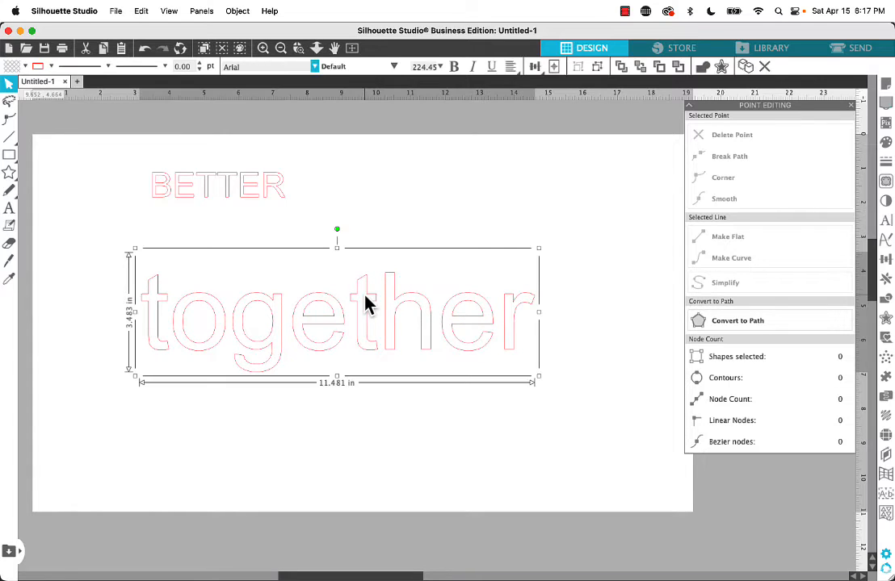
pyautogui.click(314, 67)
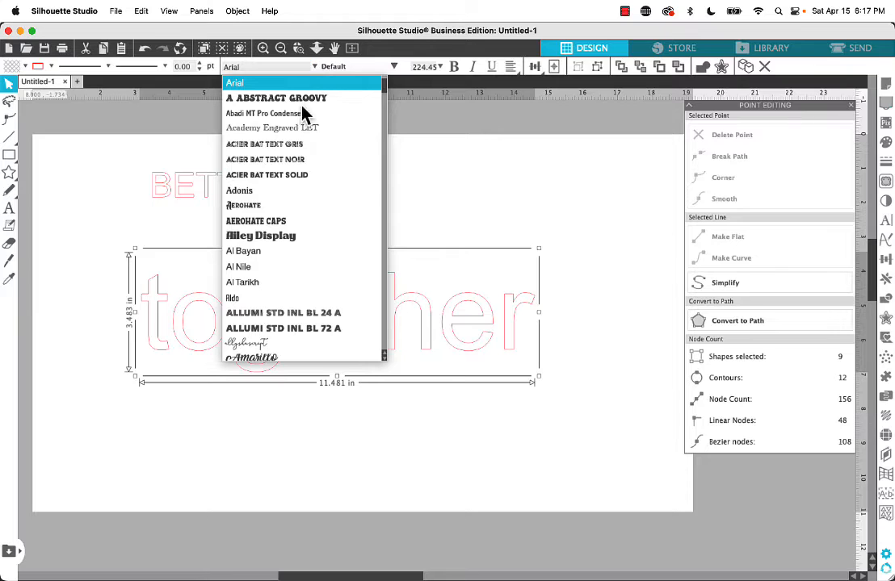
pyautogui.scroll(-10, 285, 204)
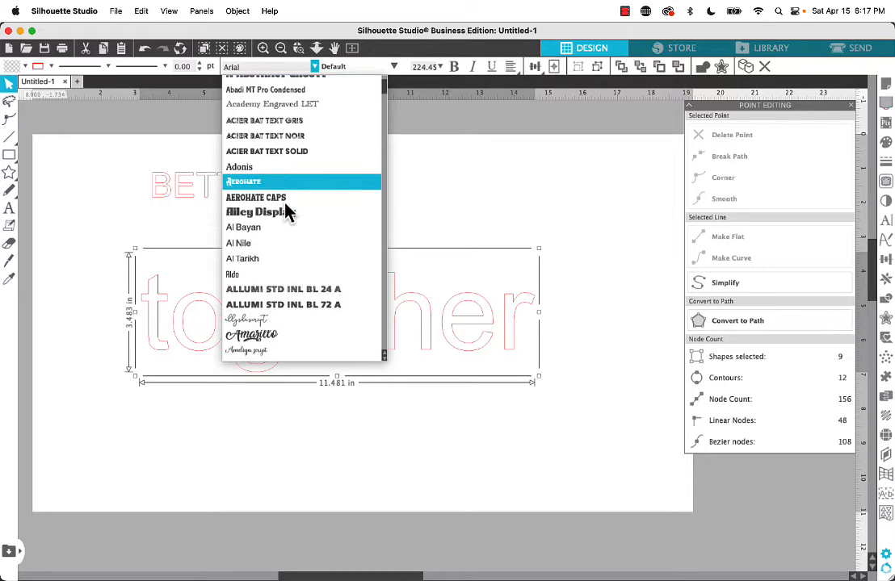
pyautogui.scroll(-15, 285, 211)
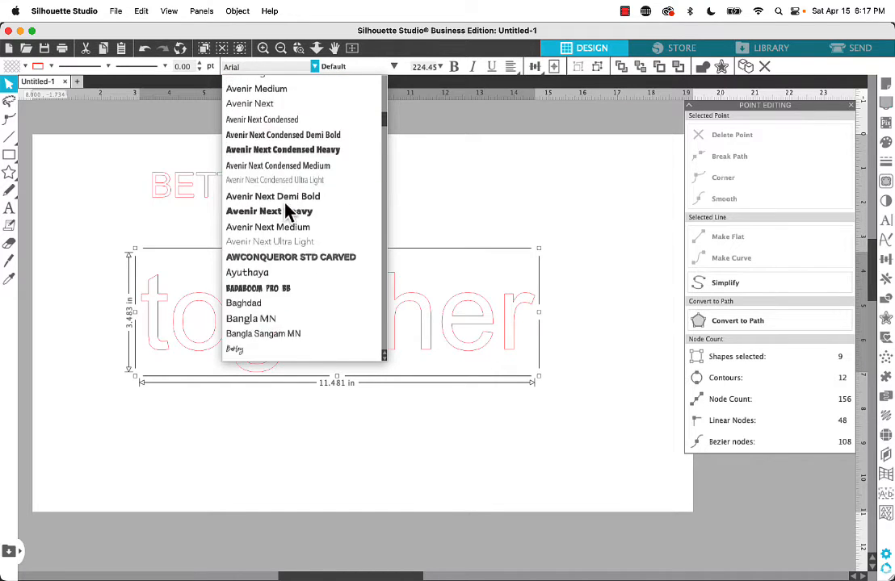
pyautogui.scroll(-10, 286, 210)
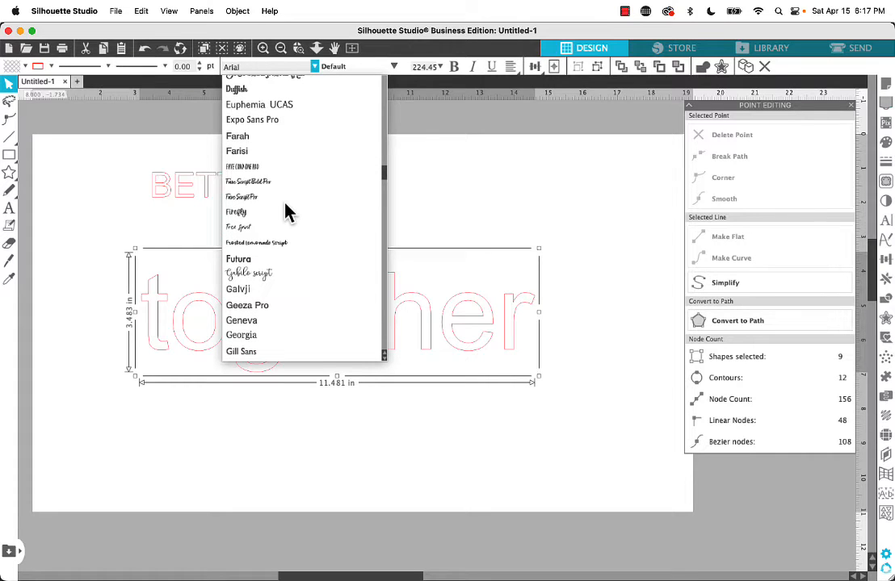
pyautogui.scroll(-2, 287, 212)
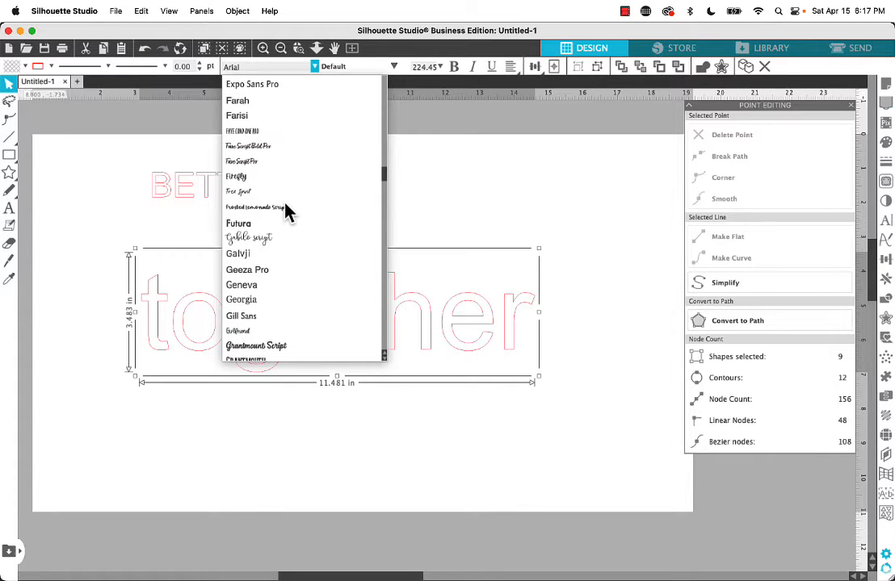
pyautogui.scroll(-6, 286, 211)
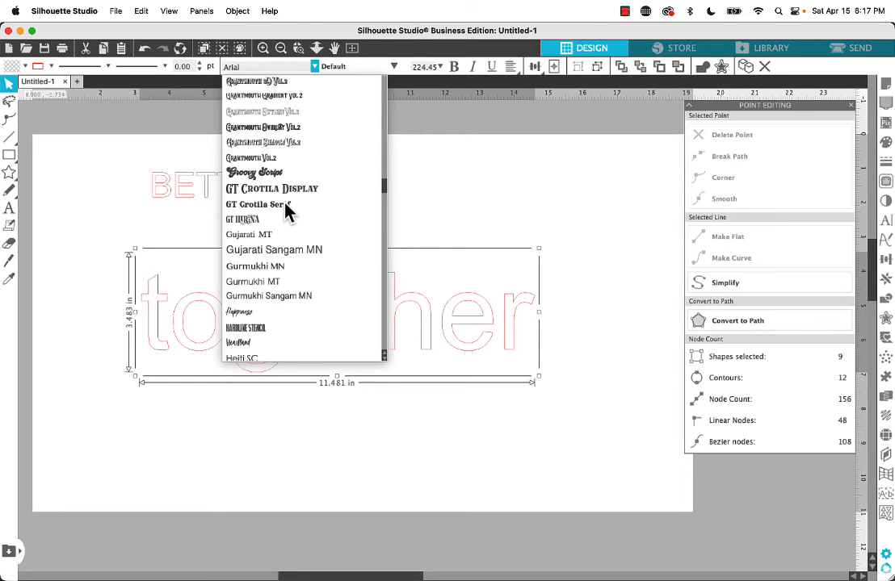
pyautogui.scroll(-20, 286, 212)
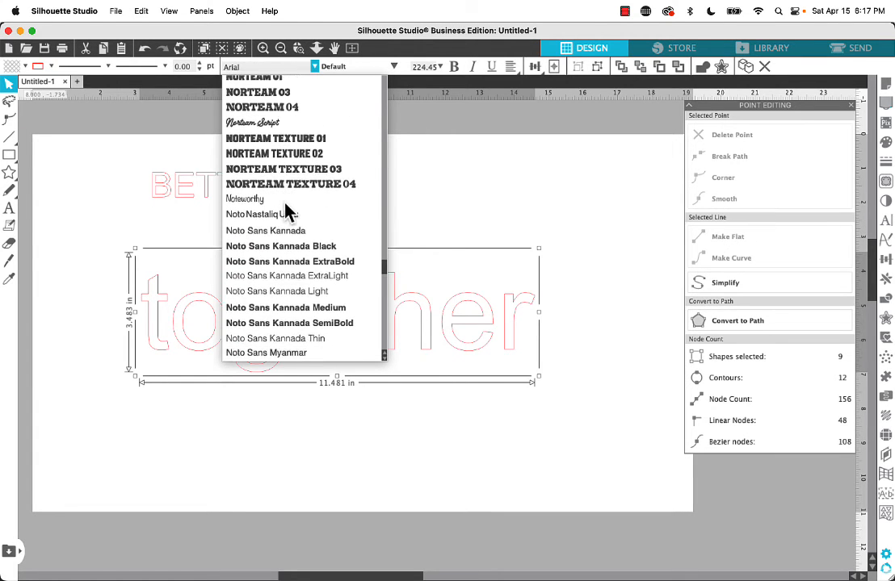
pyautogui.scroll(-3, 287, 212)
pyautogui.scroll(3, 287, 212)
pyautogui.click(251, 132)
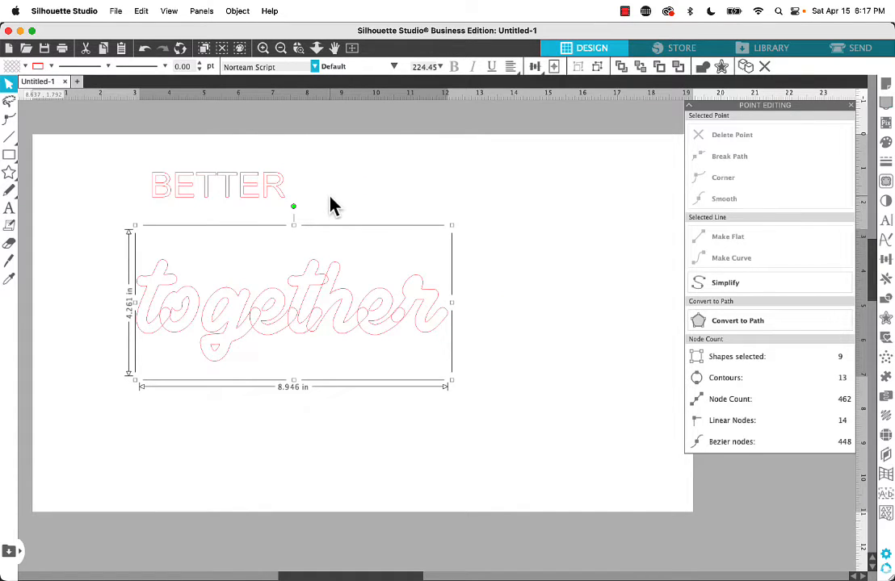
# Set the font of "together" to Oh Juliya and scale the word up to about 12.07 in wide just below BETTER
pyautogui.click(314, 68)
pyautogui.scroll(-3, 297, 213)
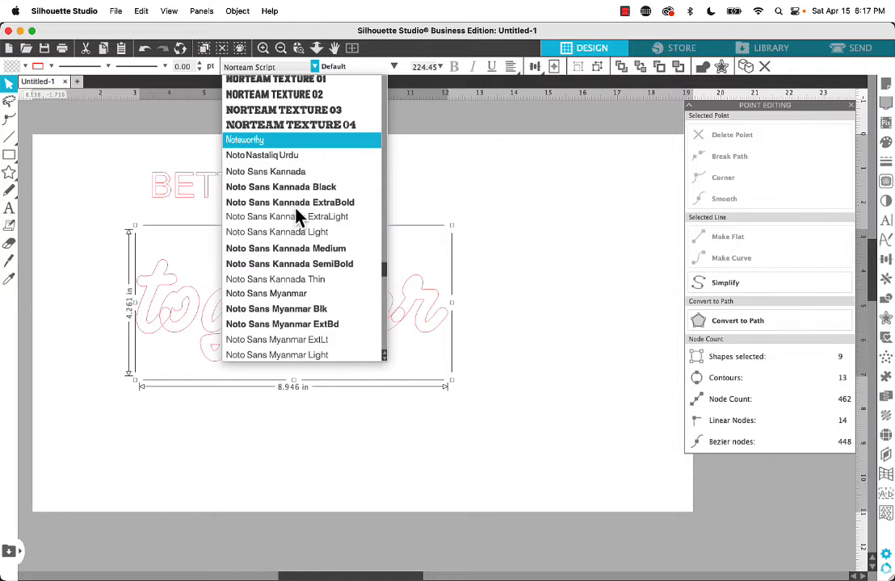
pyautogui.scroll(-15, 296, 216)
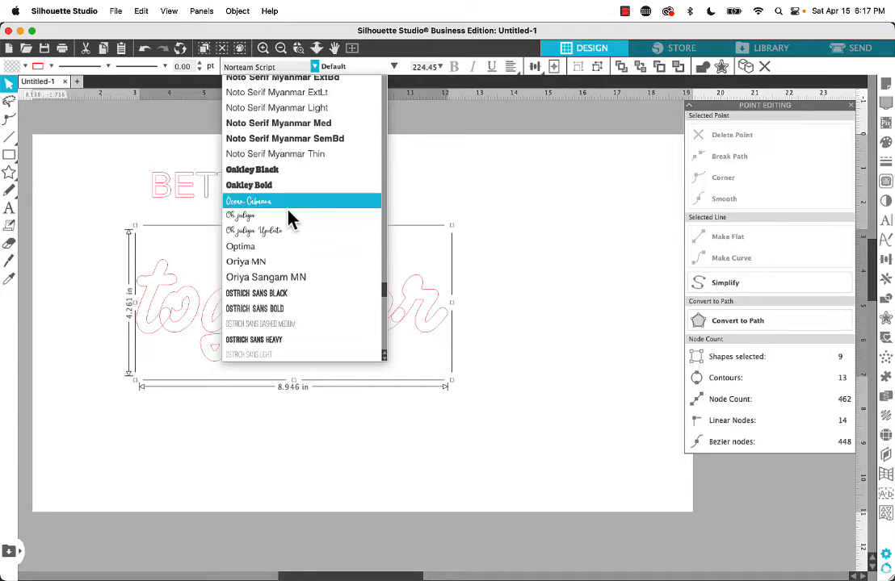
pyautogui.click(278, 216)
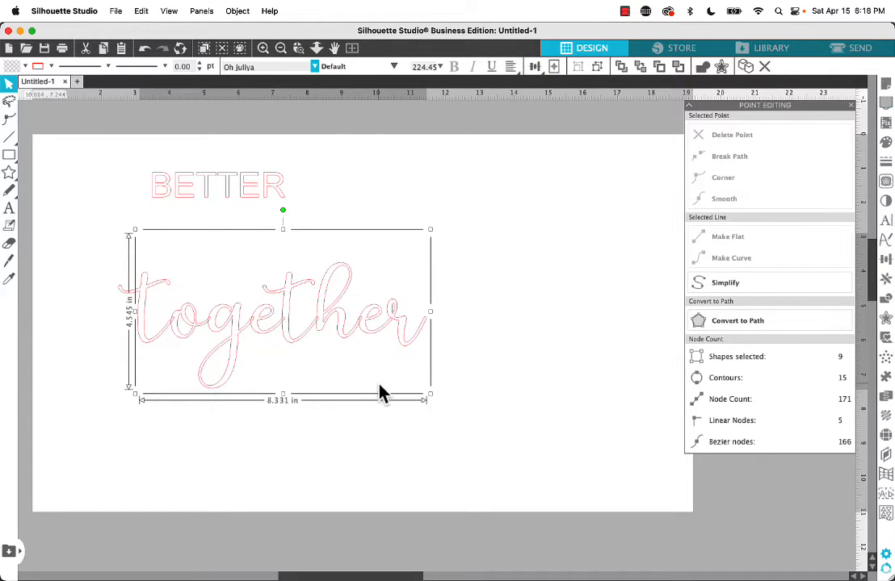
pyautogui.moveTo(430, 394); pyautogui.dragTo(561, 473)
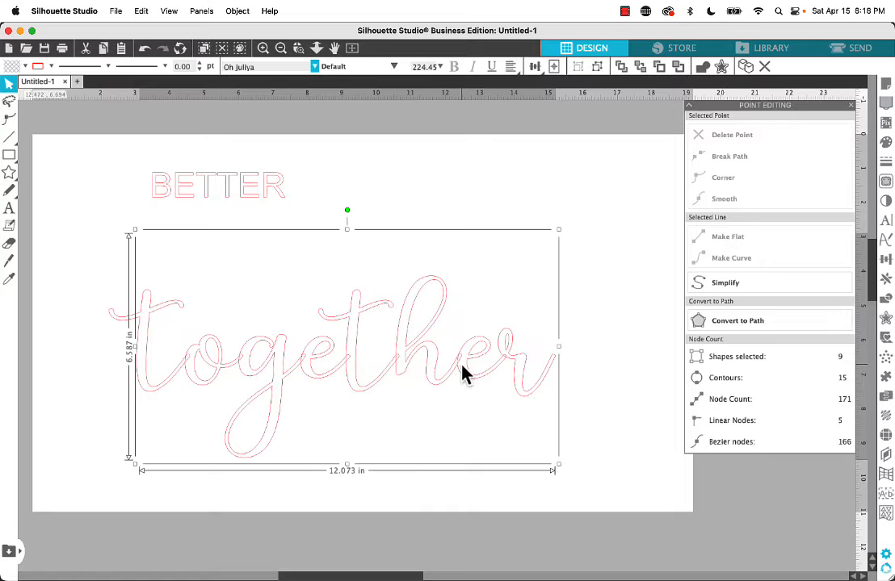
pyautogui.moveTo(461, 365); pyautogui.dragTo(456, 320)
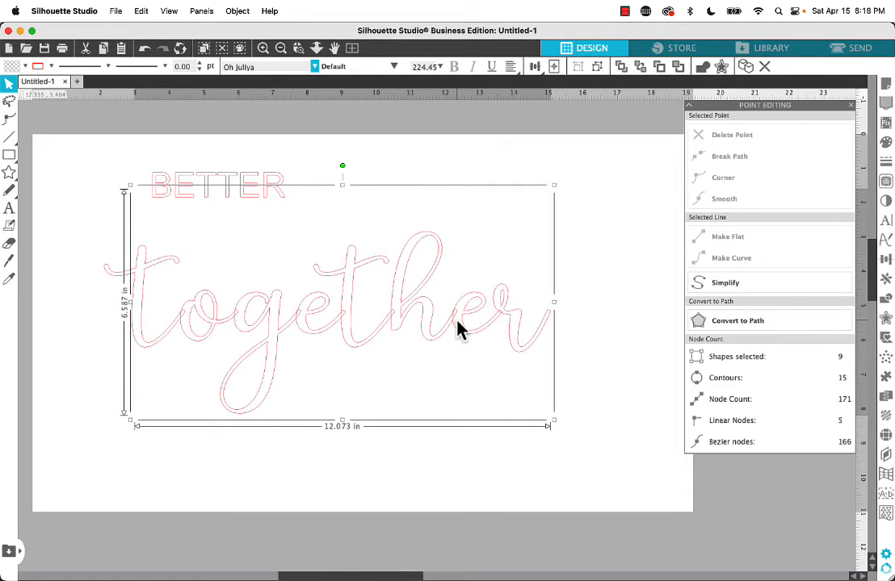
# Convert the word "together" to a path and weld its overlapping letters into one shape
pyautogui.rightClick(395, 297)
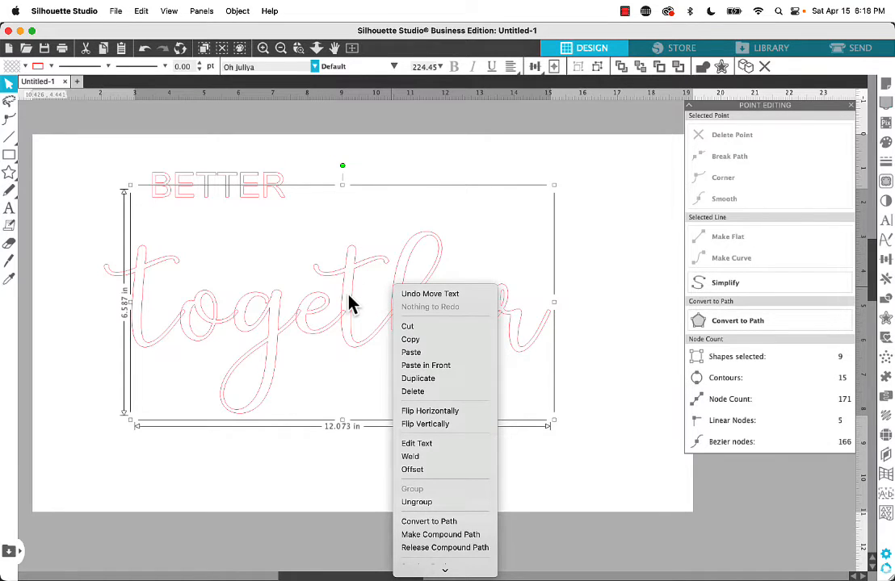
pyautogui.click(416, 525)
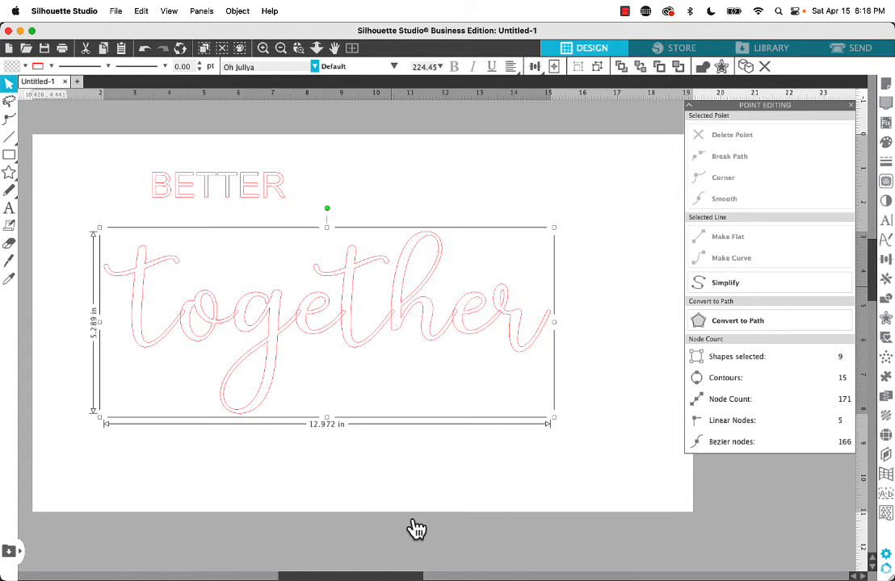
pyautogui.rightClick(278, 316)
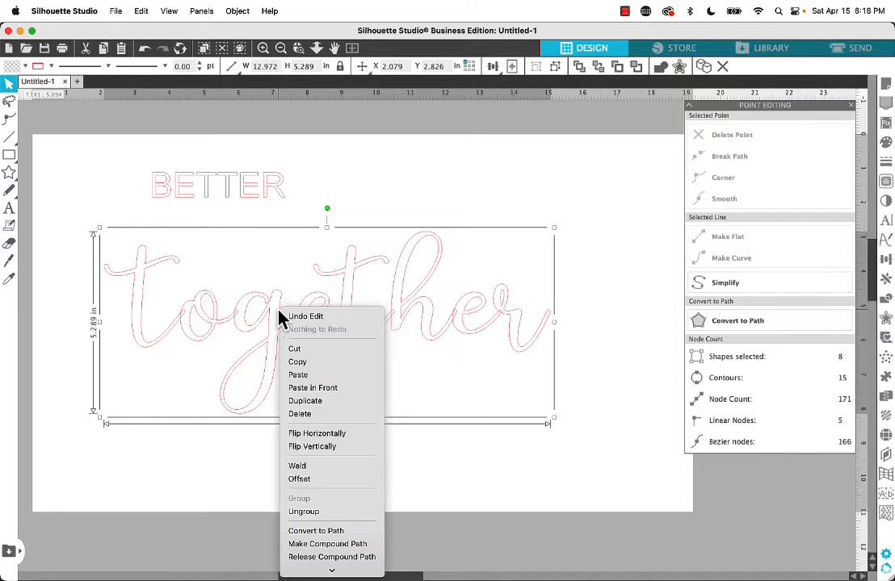
pyautogui.click(297, 466)
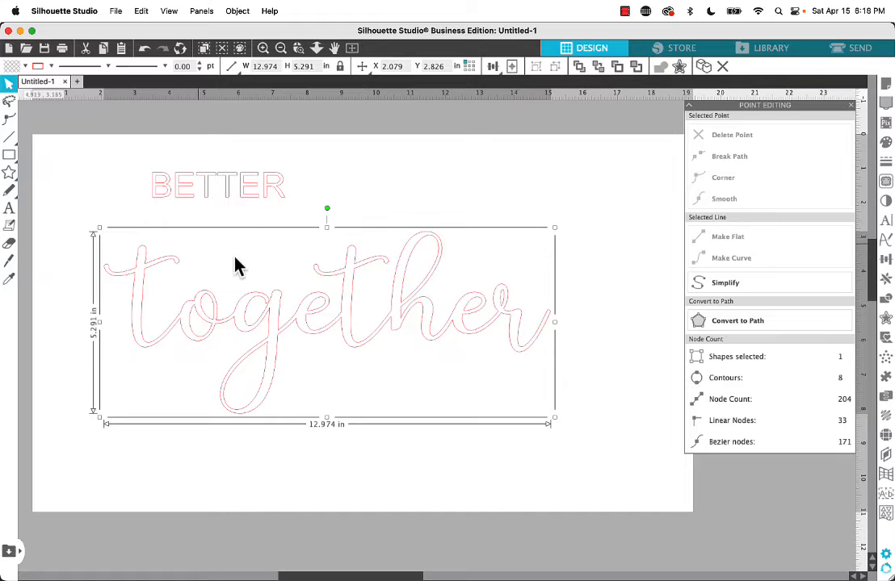
pyautogui.click(81, 233)
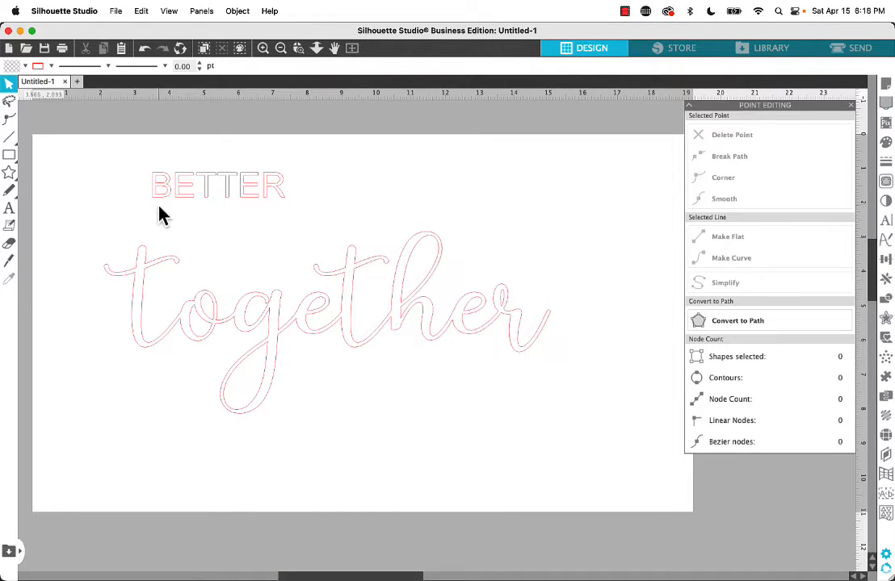
# Edit the points of the welded "together" and delete the outermost node at the left tip of the first t's crossbar
pyautogui.click(151, 270)
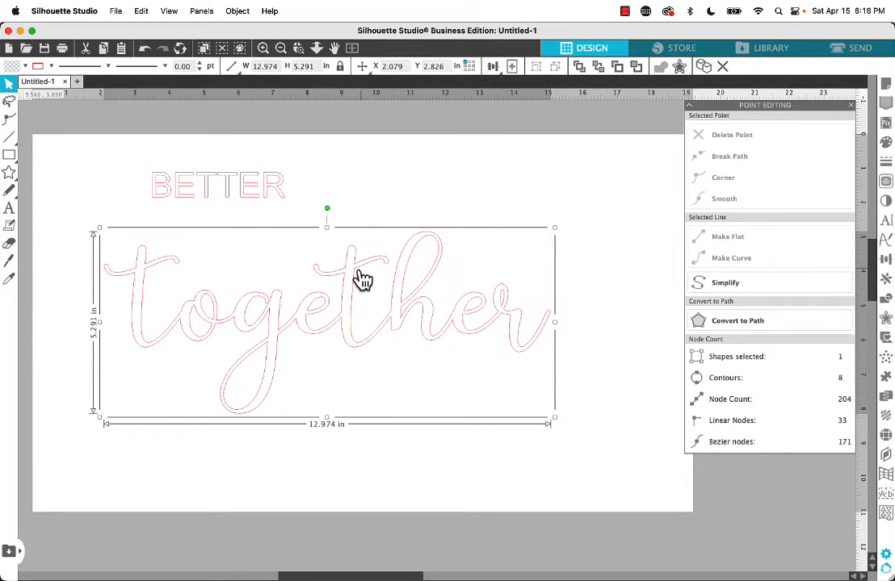
pyautogui.click(86, 234)
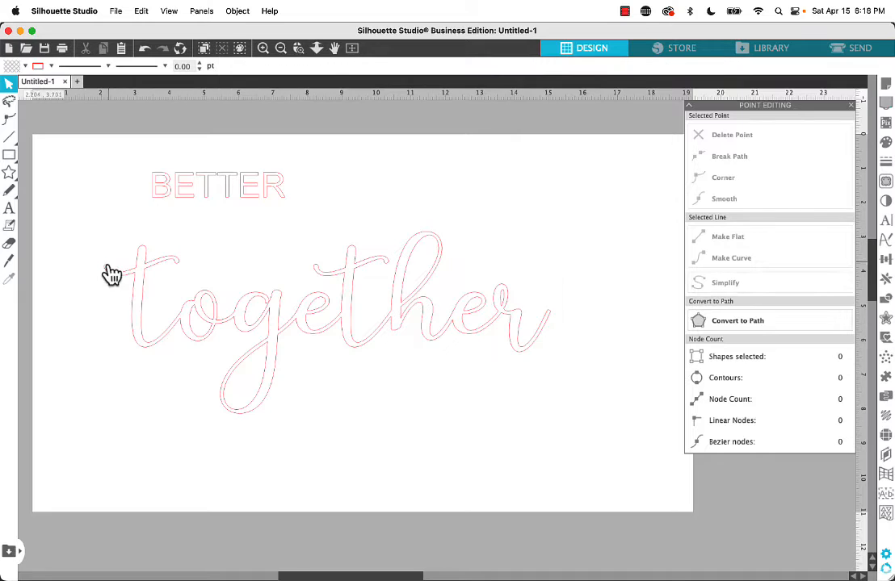
pyautogui.click(114, 270)
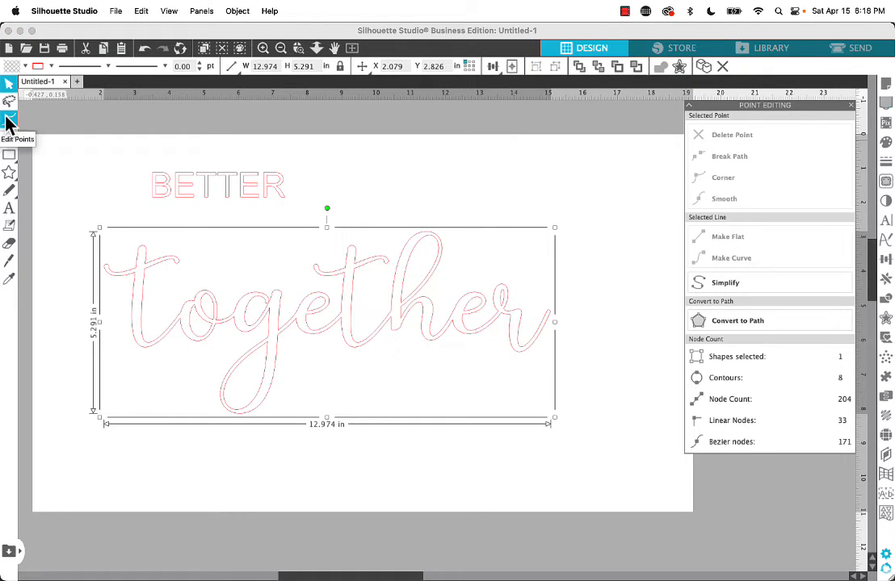
pyautogui.rightClick(137, 275)
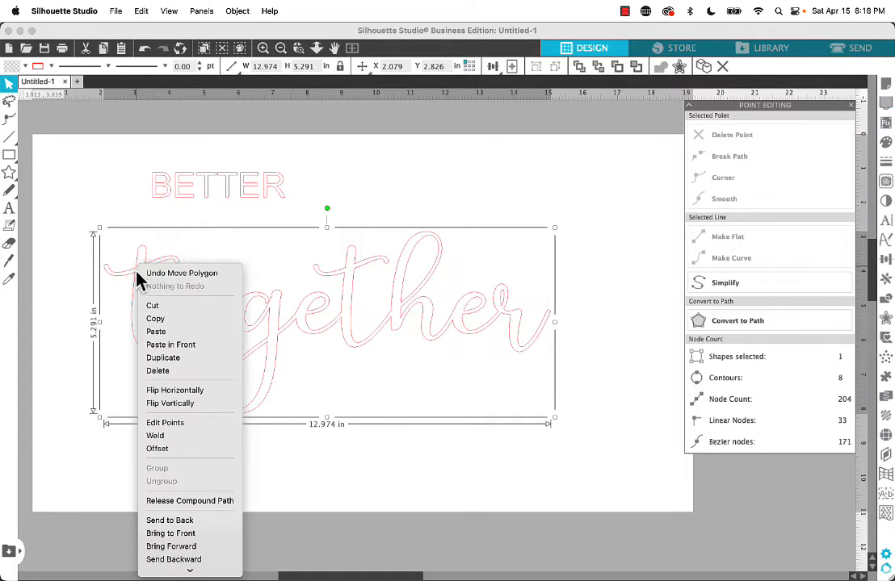
pyautogui.click(160, 423)
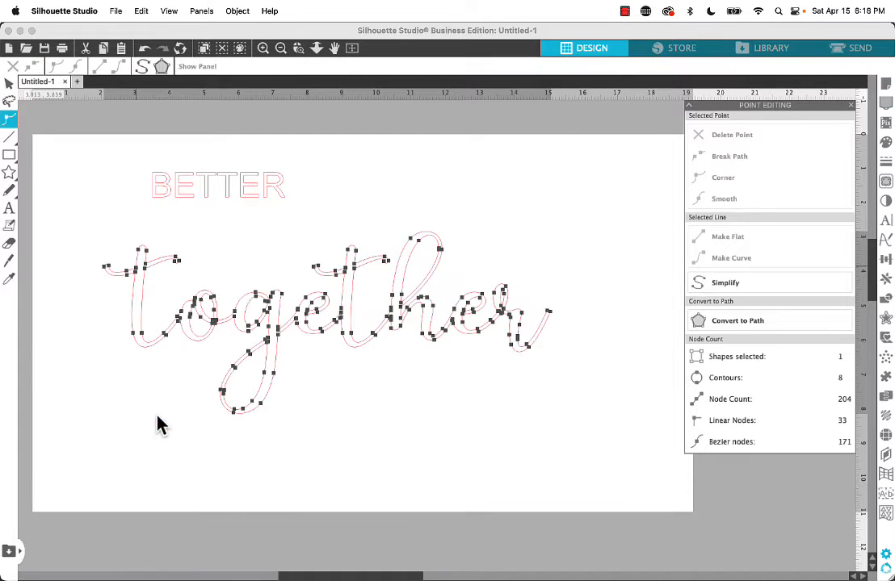
pyautogui.click(105, 269)
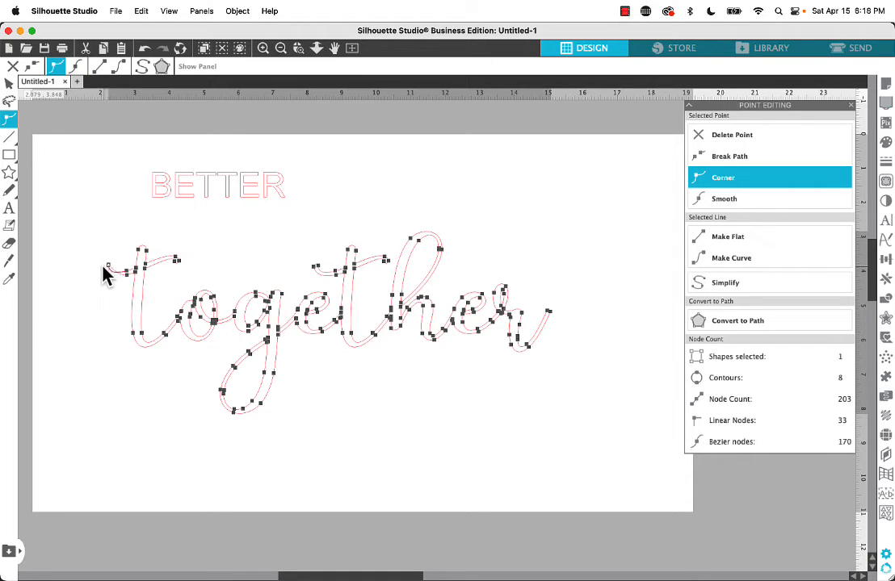
# Delete the remaining outer nodes on both sides of the first t's crossbar in "together" and finish point editing
pyautogui.press('Delete')
pyautogui.press('Delete')
pyautogui.press('Delete')
pyautogui.click(173, 257)
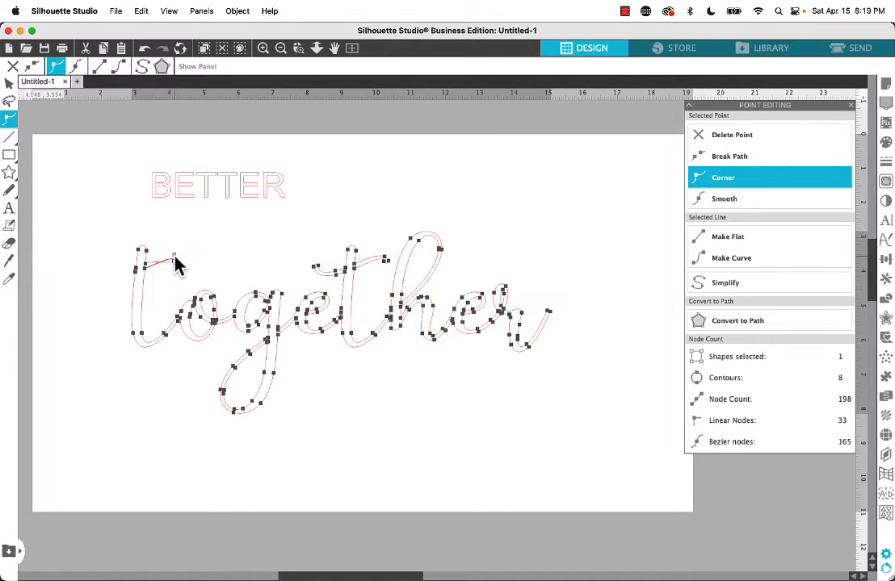
pyautogui.press('Delete')
pyautogui.click(159, 279)
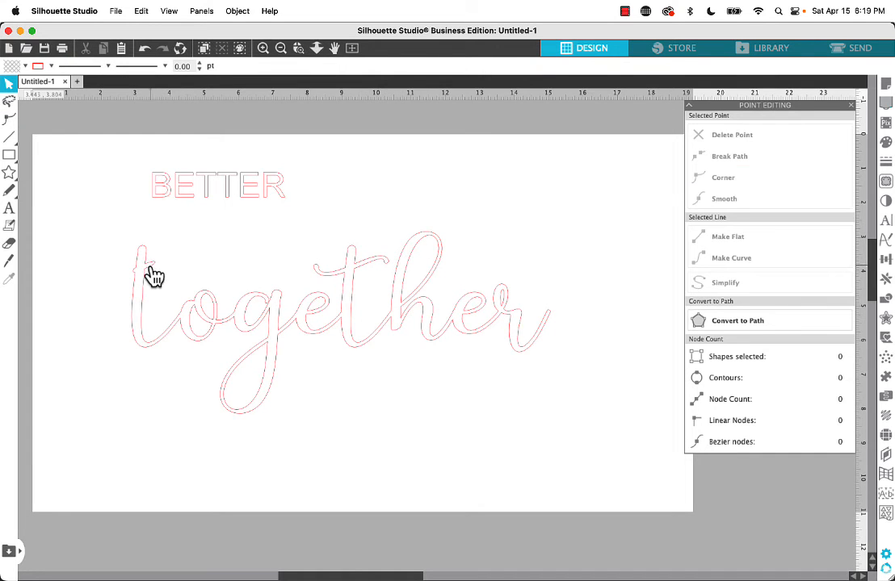
# Edit the points of "together" again and delete the outer nodes on both sides of the second t's crossbar
pyautogui.click(153, 273)
pyautogui.rightClick(151, 268)
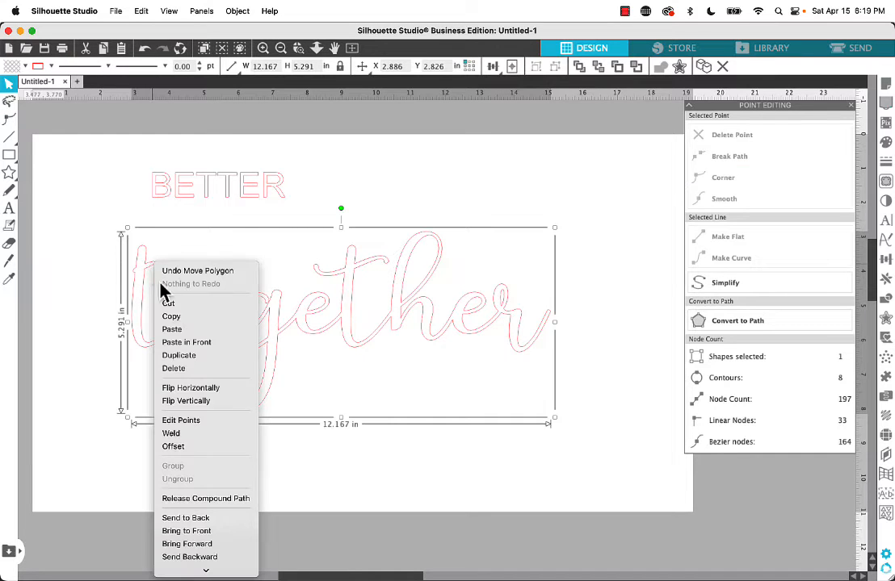
pyautogui.click(176, 419)
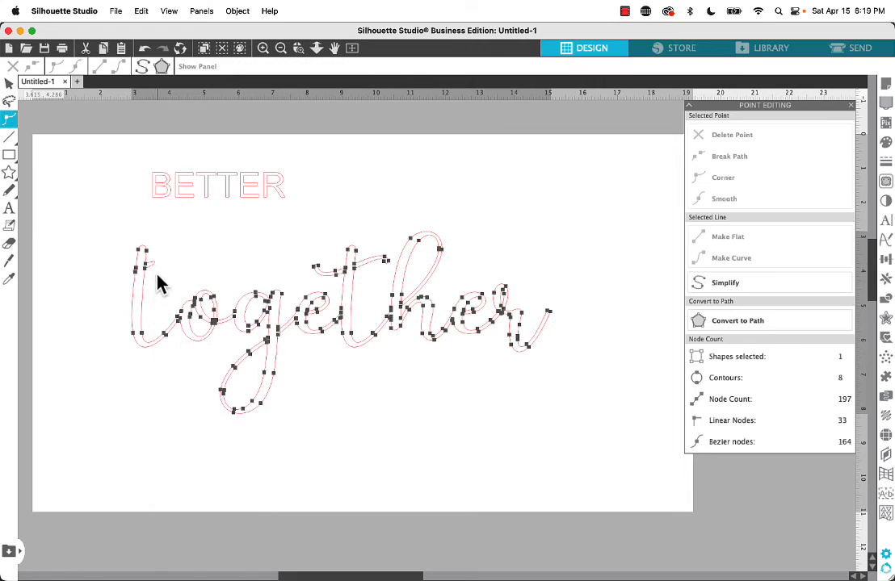
pyautogui.click(314, 269)
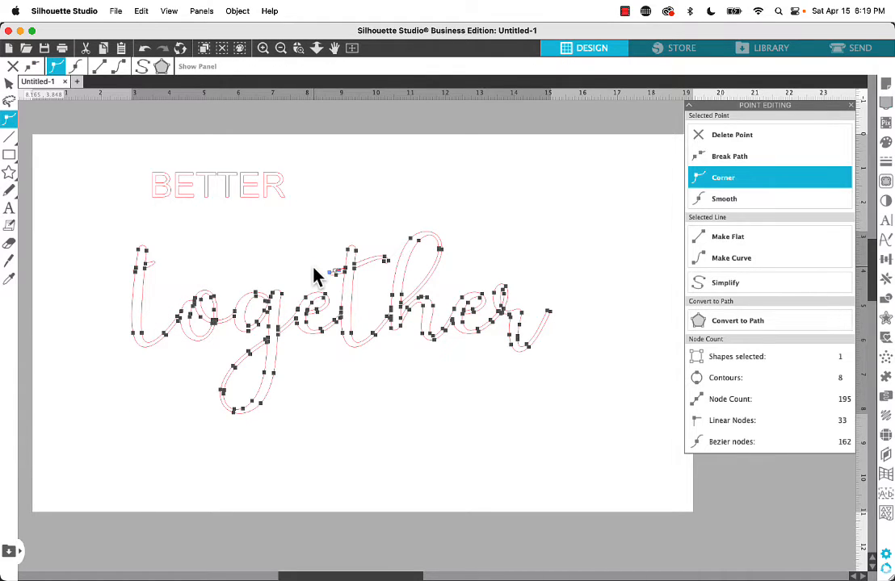
pyautogui.click(345, 285)
pyautogui.click(380, 256)
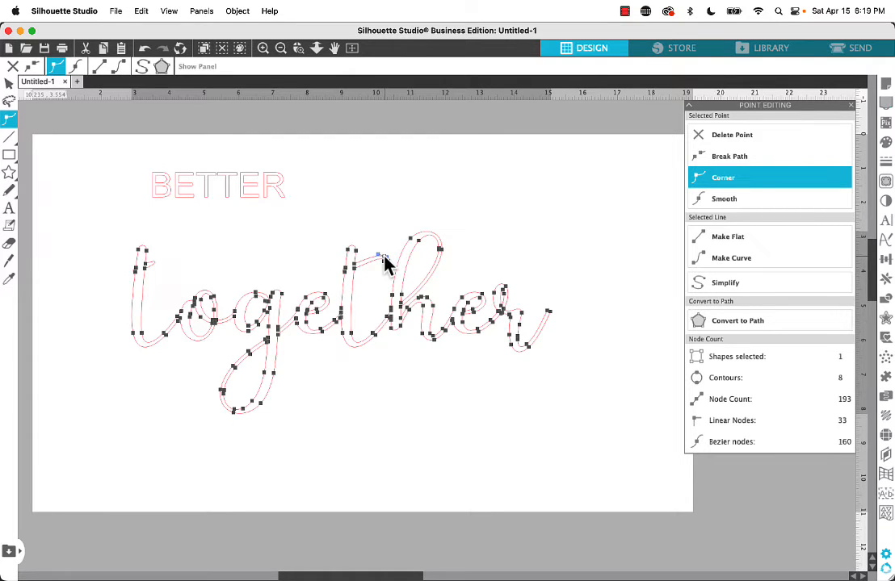
pyautogui.press('Delete')
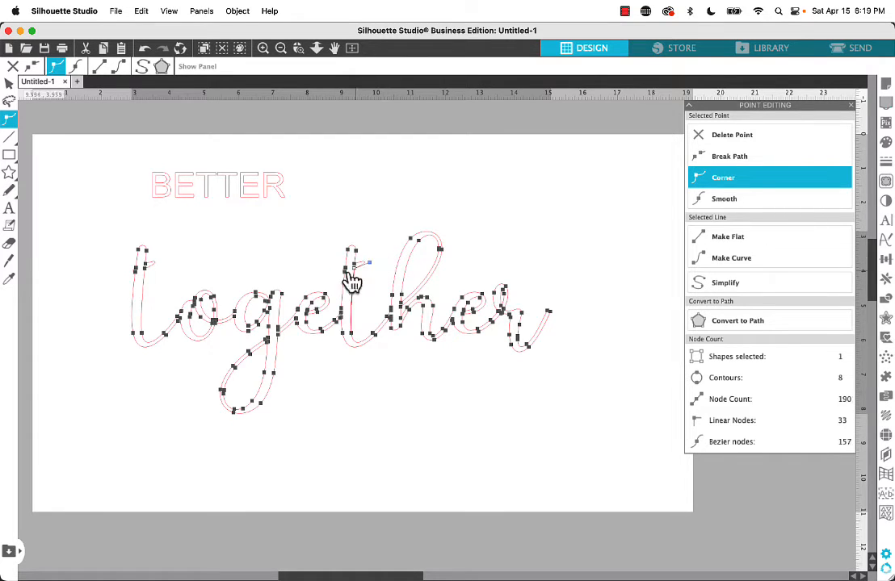
pyautogui.click(327, 277)
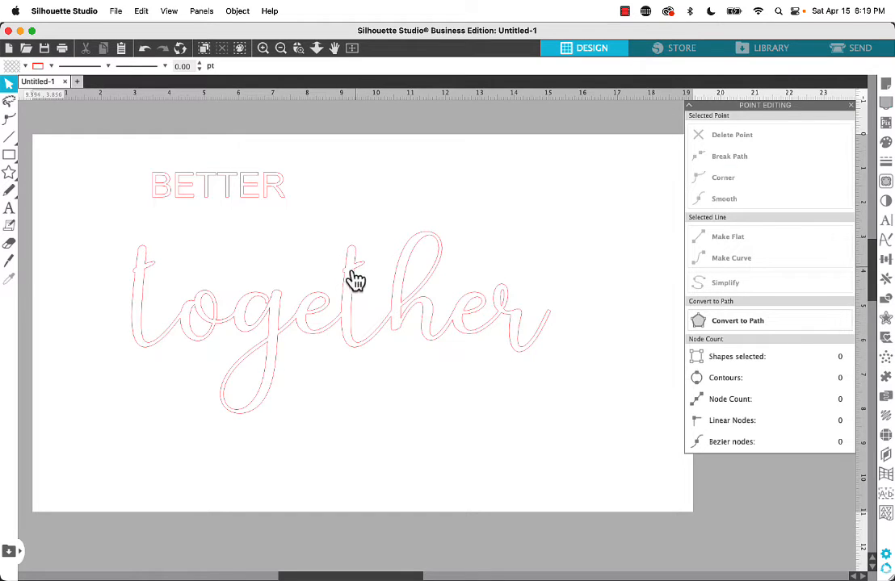
# Draw a thin rectangle about 8.26 in wide and 0.22 in high across both t stems as a shared crossbar
pyautogui.click(8, 156)
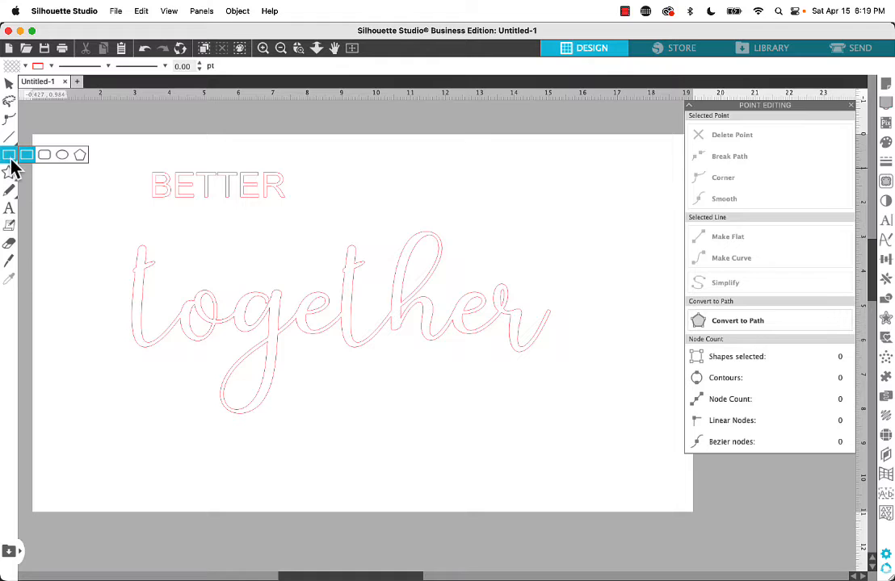
pyautogui.moveTo(10, 172)
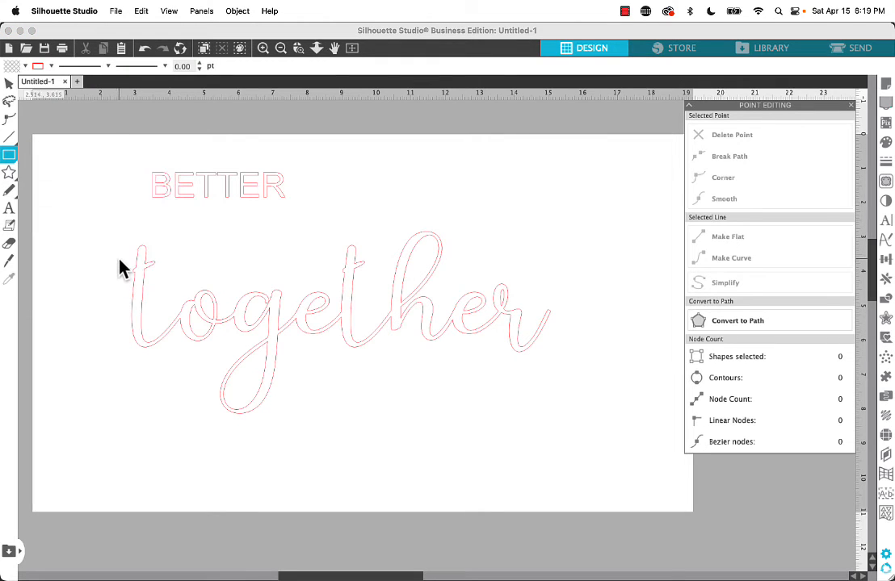
pyautogui.moveTo(119, 257); pyautogui.dragTo(404, 274)
pyautogui.click(8, 84)
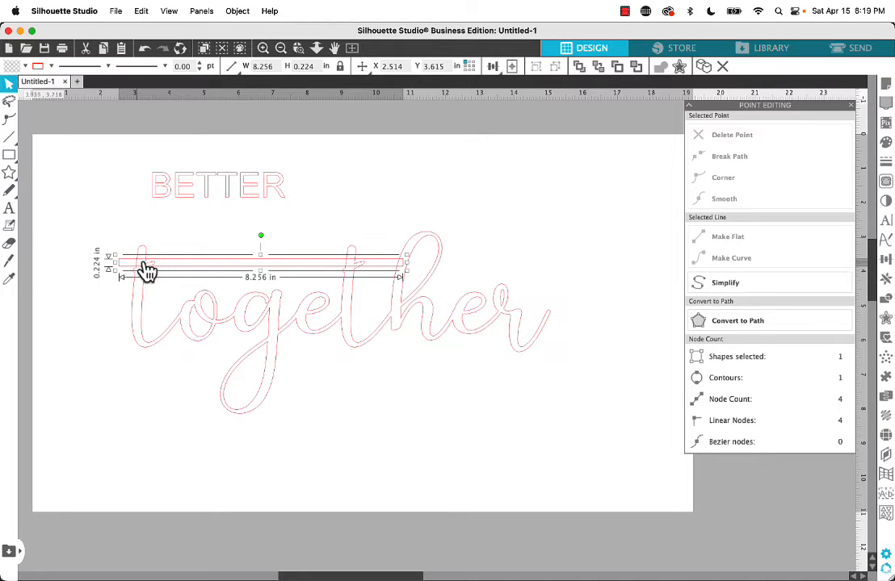
# Nudge the thin rectangle vertically over the t stems, and move it up into the gap between BETTER and "together"
pyautogui.press('Down')
pyautogui.press('Down')
pyautogui.press('Down')
pyautogui.press('Down')
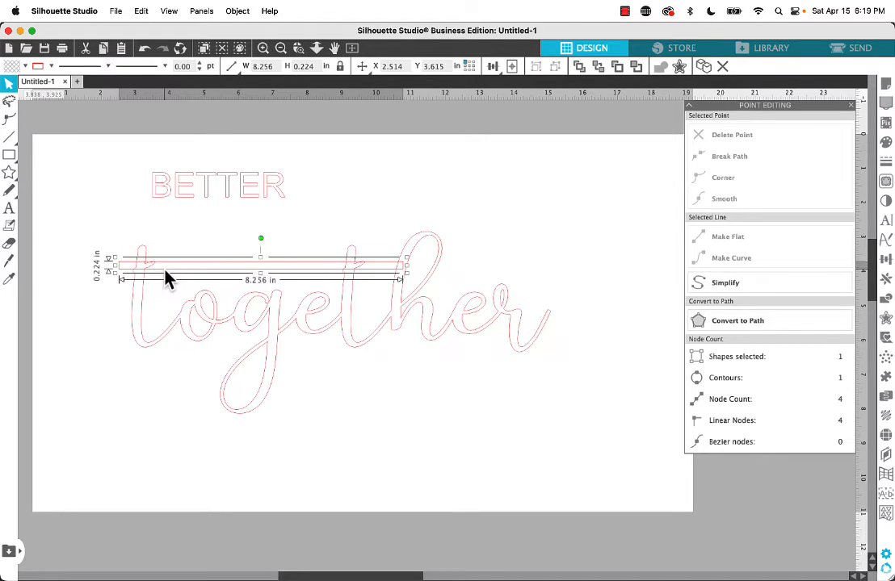
pyautogui.press('Up')
pyautogui.press('Up')
pyautogui.press('Up')
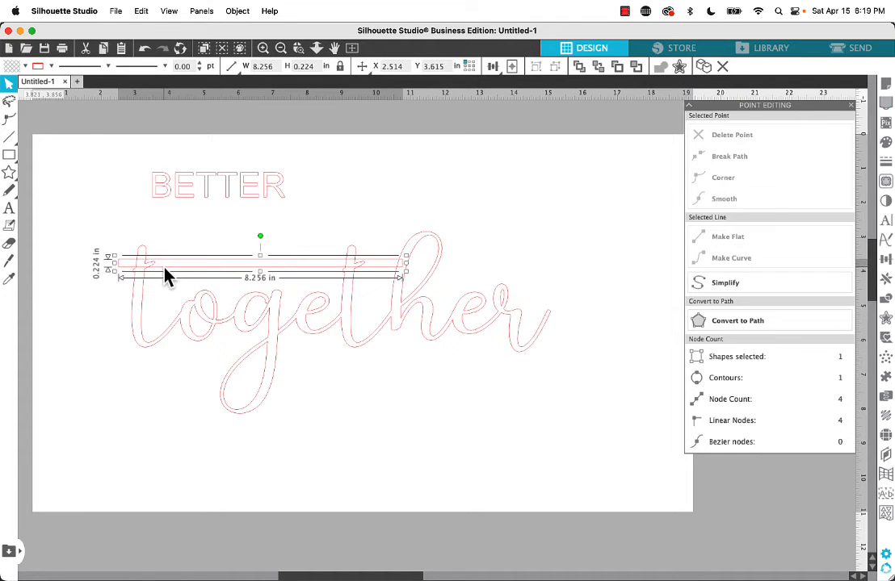
pyautogui.moveTo(164, 274); pyautogui.dragTo(169, 230)
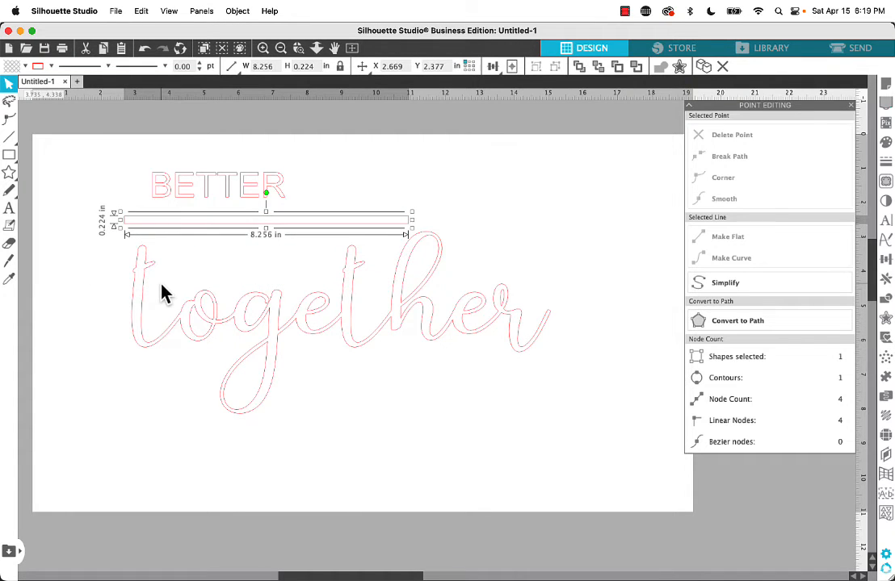
# Edit the points of "together" and pull in the curve handles of the first t's right crossbar stub to flatten it into the stem
pyautogui.scroll(5, 161, 293)
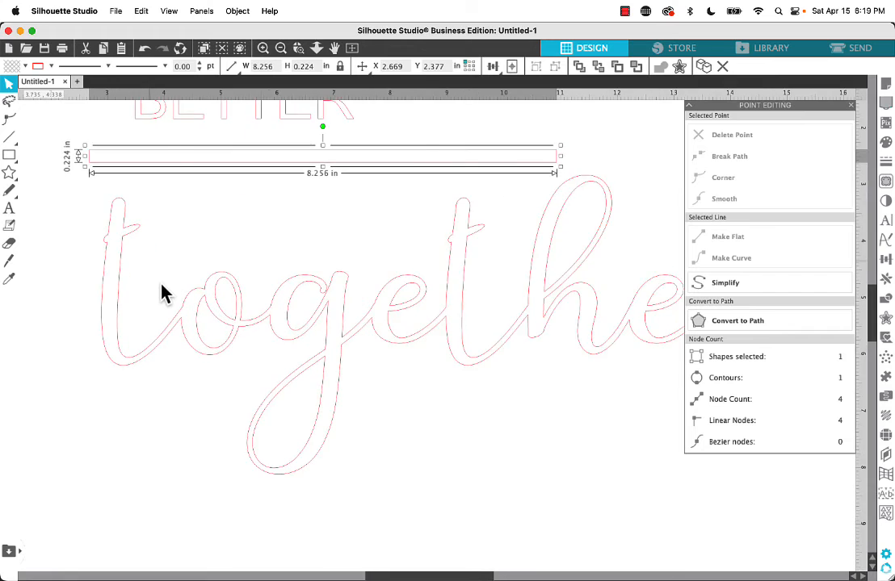
pyautogui.scroll(1, 162, 292)
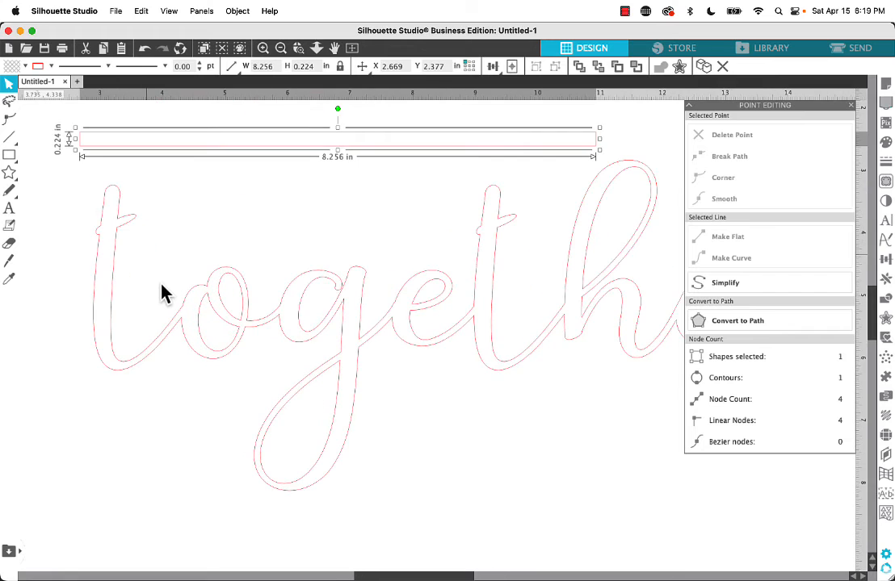
pyautogui.click(10, 118)
pyautogui.click(125, 231)
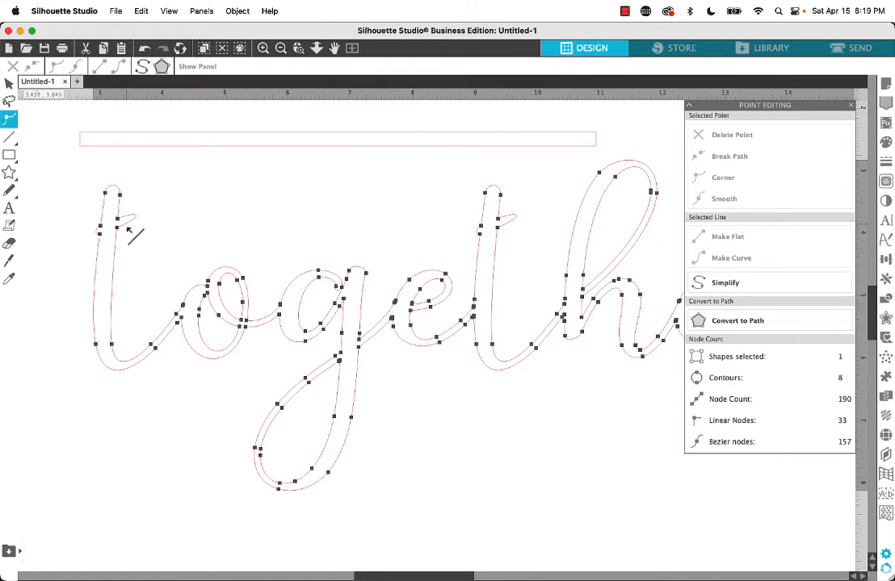
pyautogui.click(117, 230)
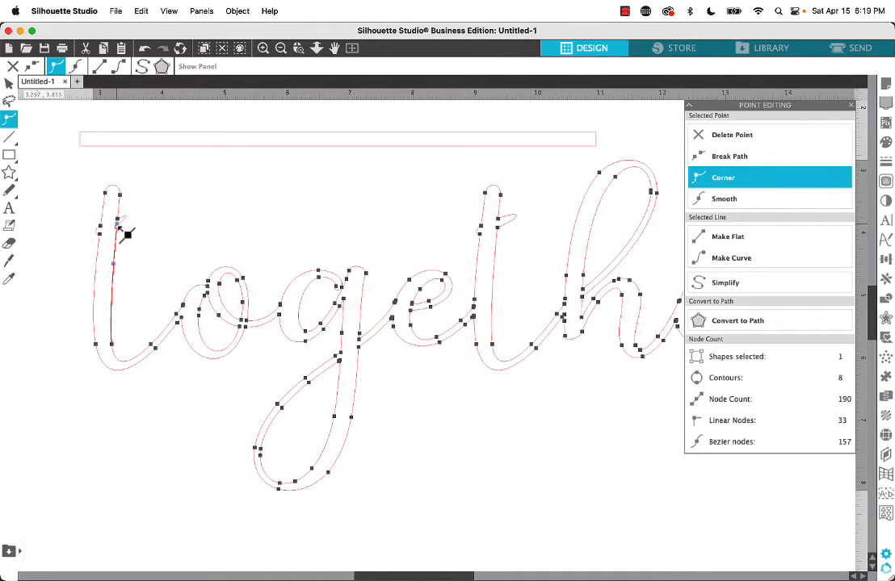
pyautogui.click(120, 221)
pyautogui.moveTo(138, 210); pyautogui.dragTo(121, 223)
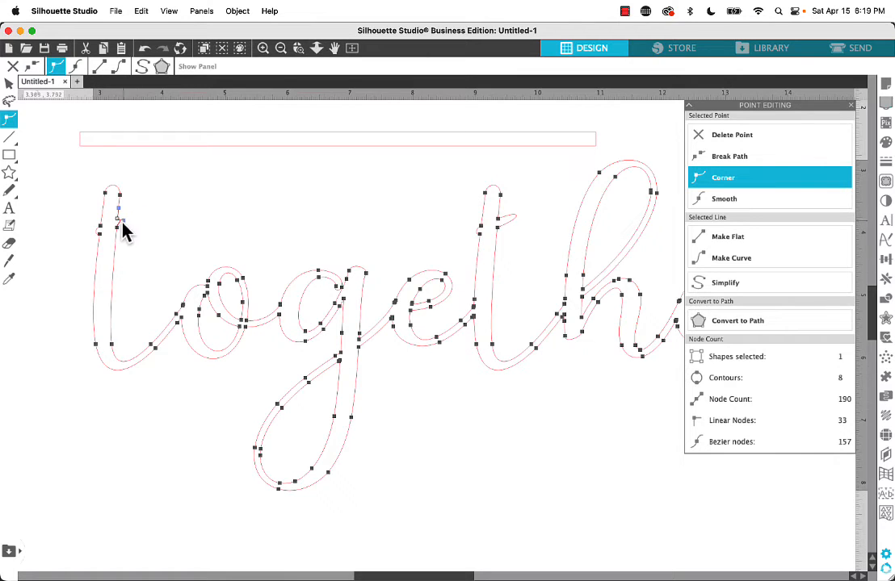
# Flatten the crossbar stubs on both sides of the second t, adjust the first t's left stub, and finish point editing
pyautogui.click(497, 219)
pyautogui.moveTo(508, 215); pyautogui.dragTo(498, 224)
pyautogui.click(501, 231)
pyautogui.click(480, 235)
pyautogui.click(480, 227)
pyautogui.click(100, 235)
pyautogui.click(9, 84)
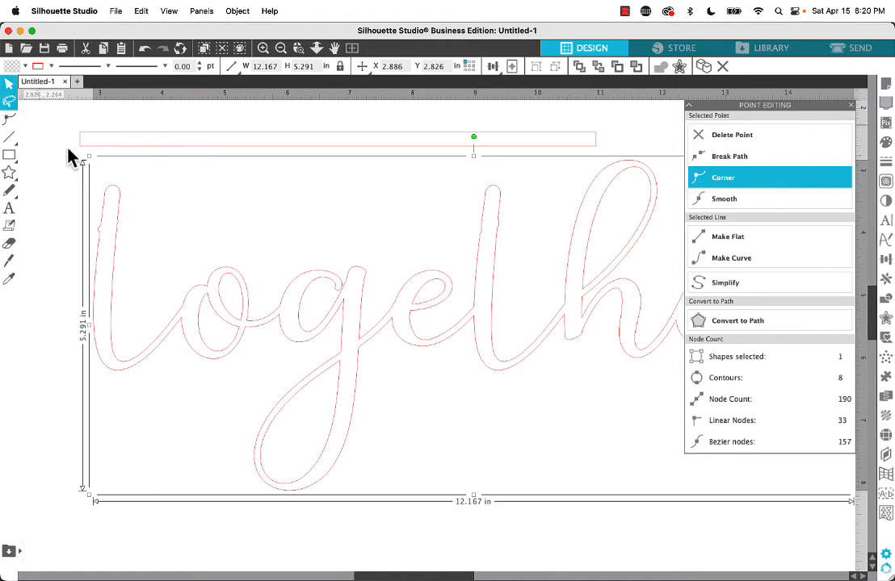
# Move the thin rectangle back across both t stems and extend its left end to about 8.78 in total width
pyautogui.moveTo(144, 156); pyautogui.dragTo(134, 243)
pyautogui.click(135, 244)
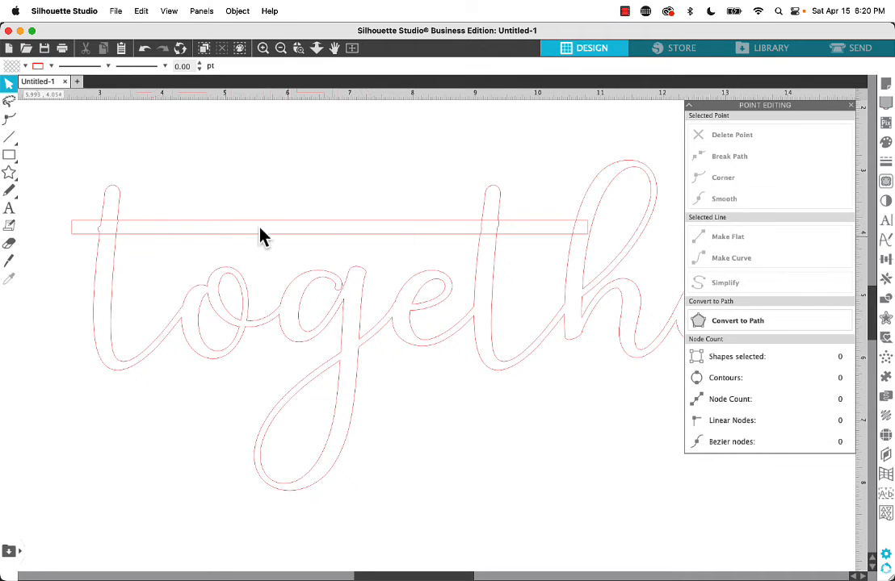
pyautogui.click(76, 233)
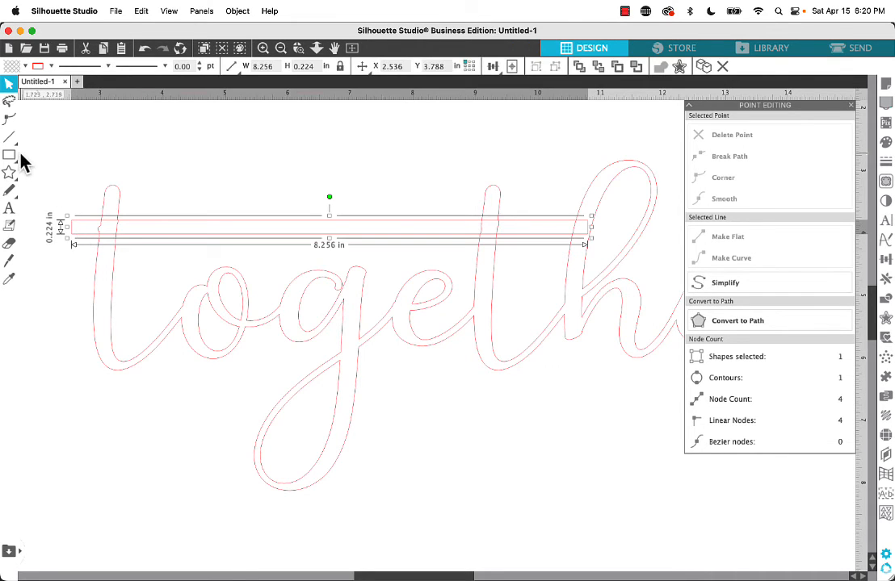
pyautogui.moveTo(66, 228); pyautogui.dragTo(34, 229)
# Select the thin rectangle together with the word "together" and weld them into one shape
pyautogui.scroll(2, 87, 216)
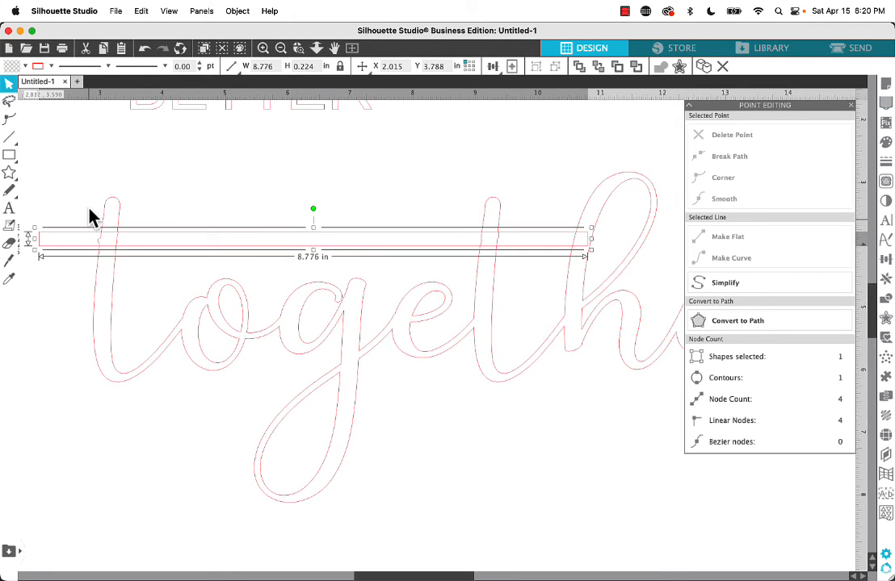
pyautogui.click(63, 192)
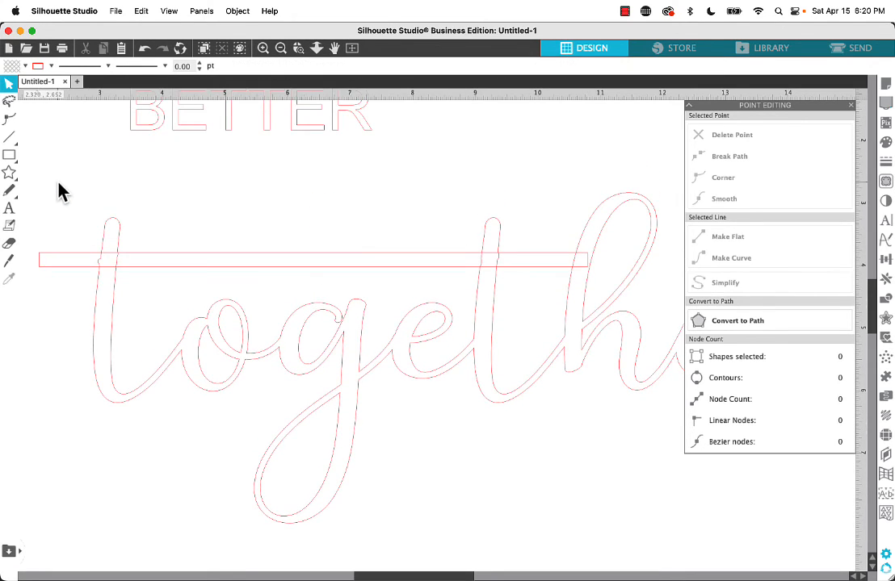
pyautogui.moveTo(60, 192); pyautogui.dragTo(186, 305)
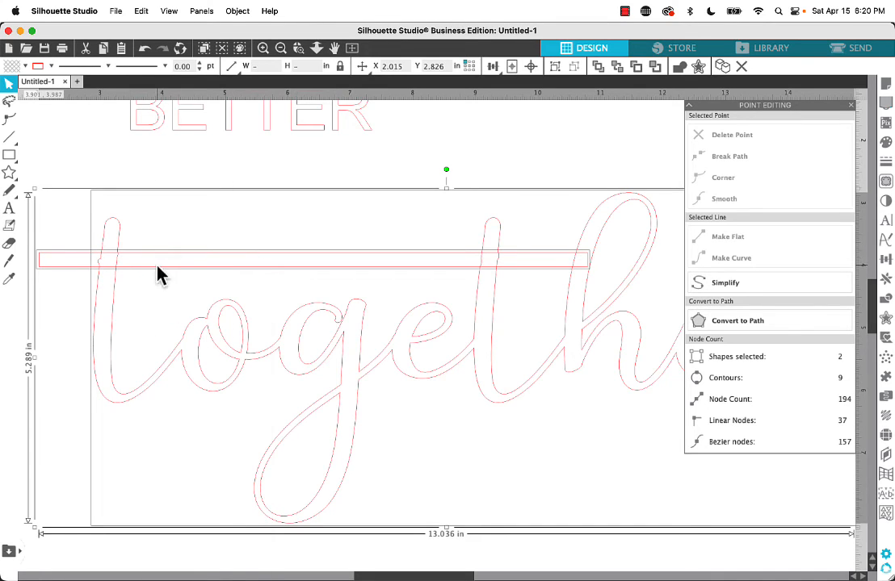
pyautogui.rightClick(159, 275)
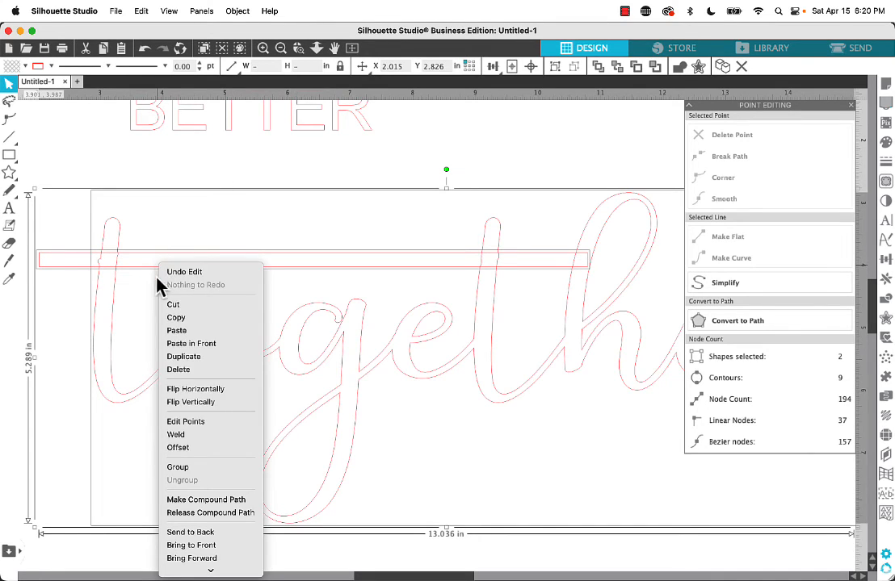
pyautogui.click(191, 437)
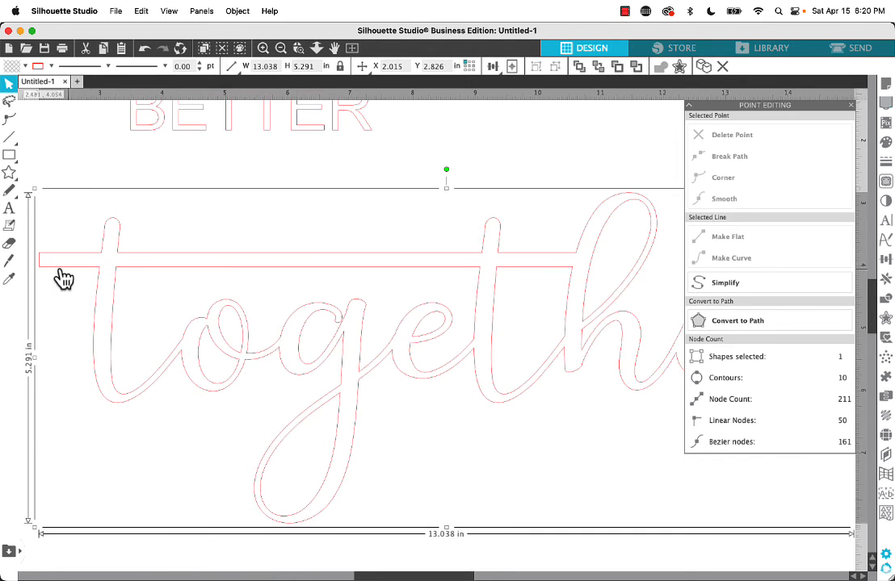
# Move BETTER down onto the long crossbar between the two t's and scale it to about 2.92 in wide
pyautogui.moveTo(226, 140); pyautogui.dragTo(240, 266)
pyautogui.click(374, 204)
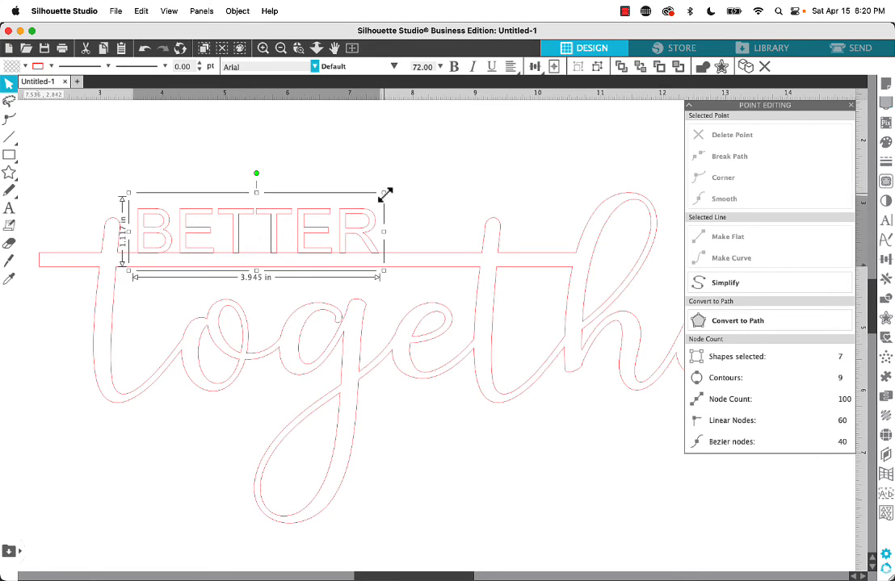
pyautogui.moveTo(383, 194); pyautogui.dragTo(321, 211)
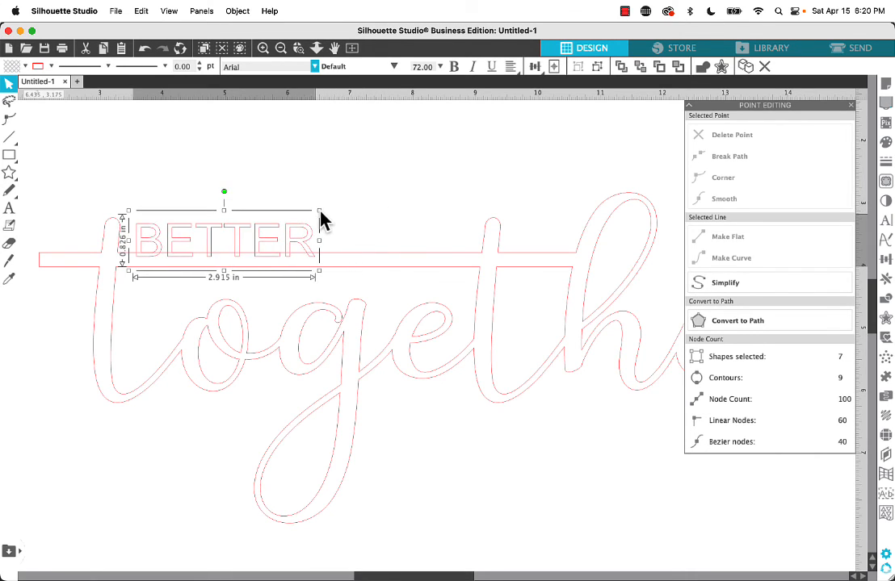
# Make BETTER bold and fine-tune its position so the letters rest on the crossbar beside the first t
pyautogui.moveTo(303, 246); pyautogui.dragTo(310, 244)
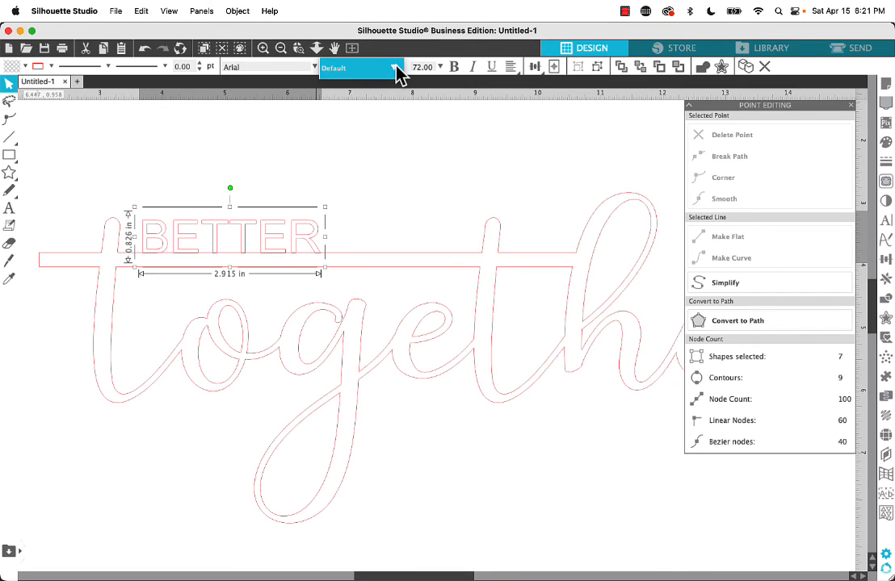
pyautogui.click(455, 69)
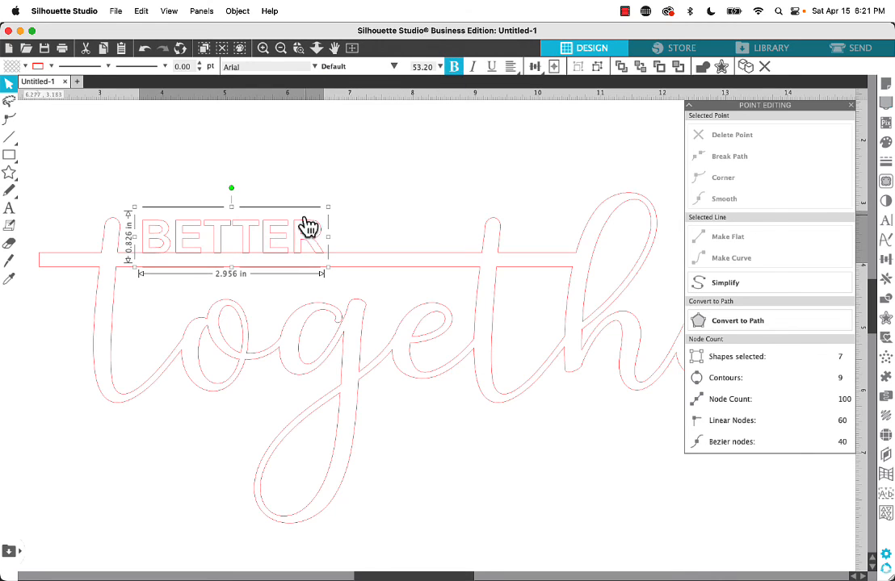
pyautogui.moveTo(306, 236); pyautogui.dragTo(301, 226)
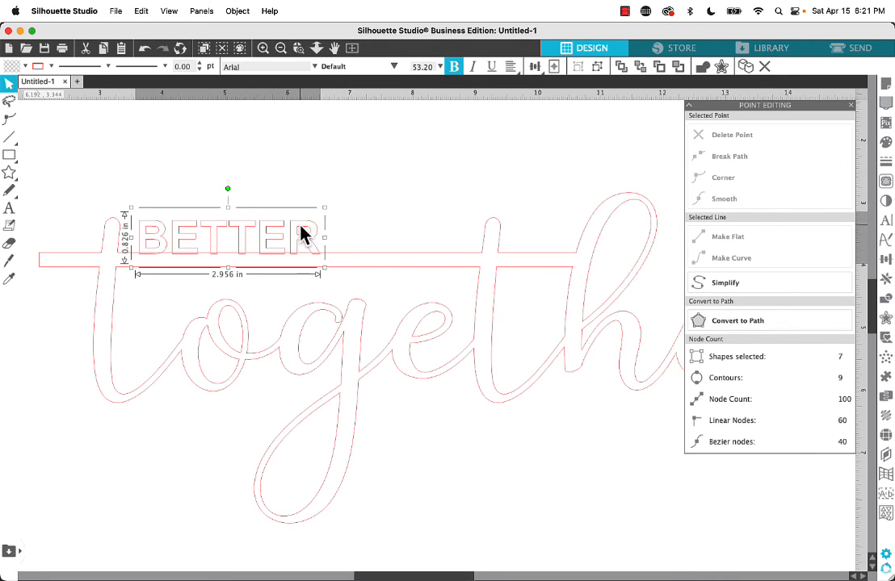
# Convert the BETTER text to a path, then weld it with the script word "together" and its crossbar into one shape
pyautogui.rightClick(303, 233)
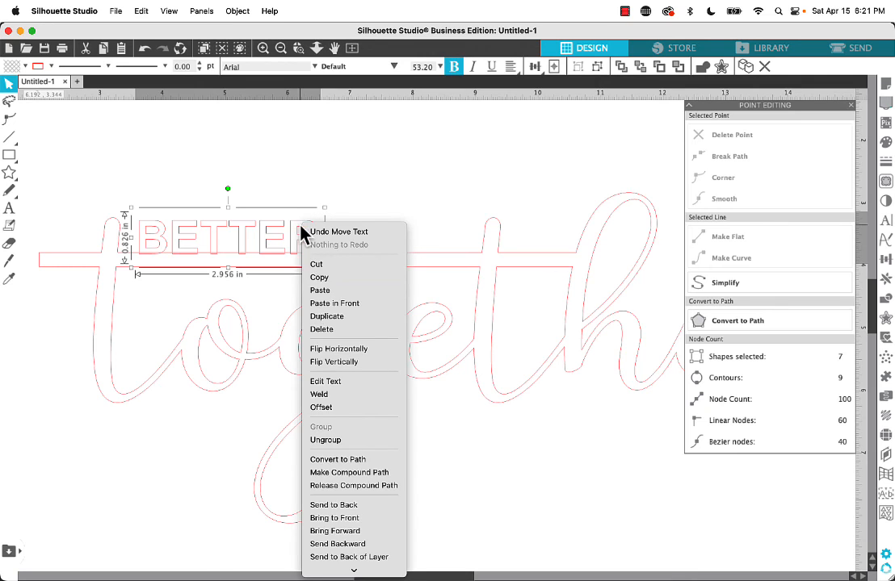
pyautogui.click(336, 462)
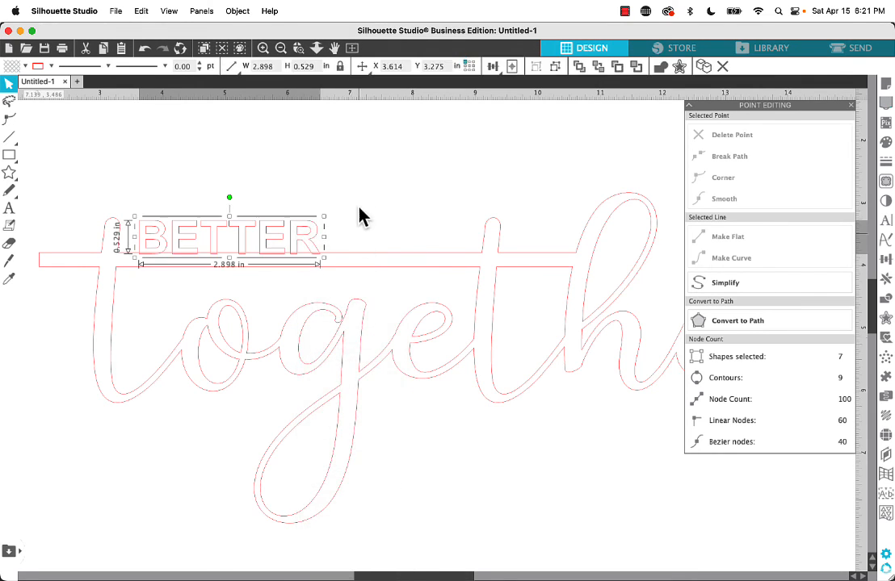
pyautogui.moveTo(359, 194); pyautogui.dragTo(252, 265)
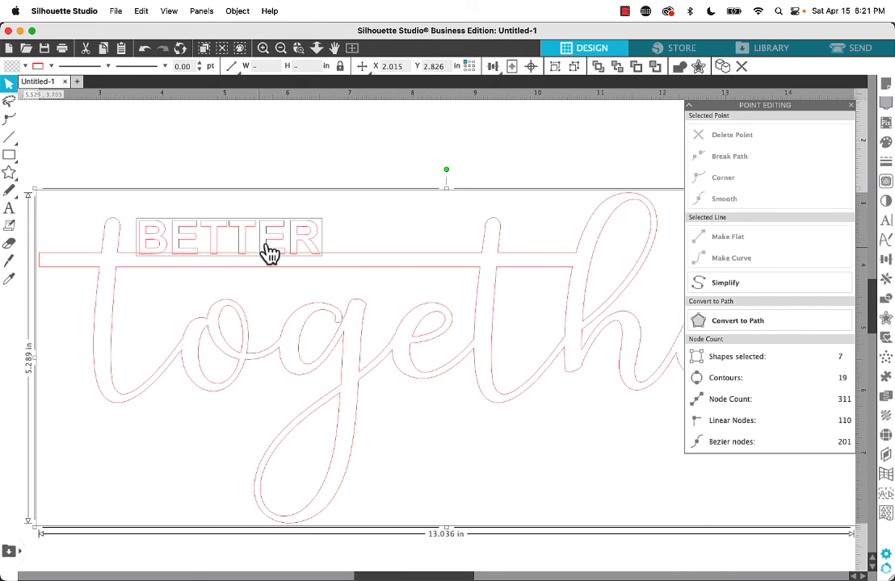
pyautogui.rightClick(310, 241)
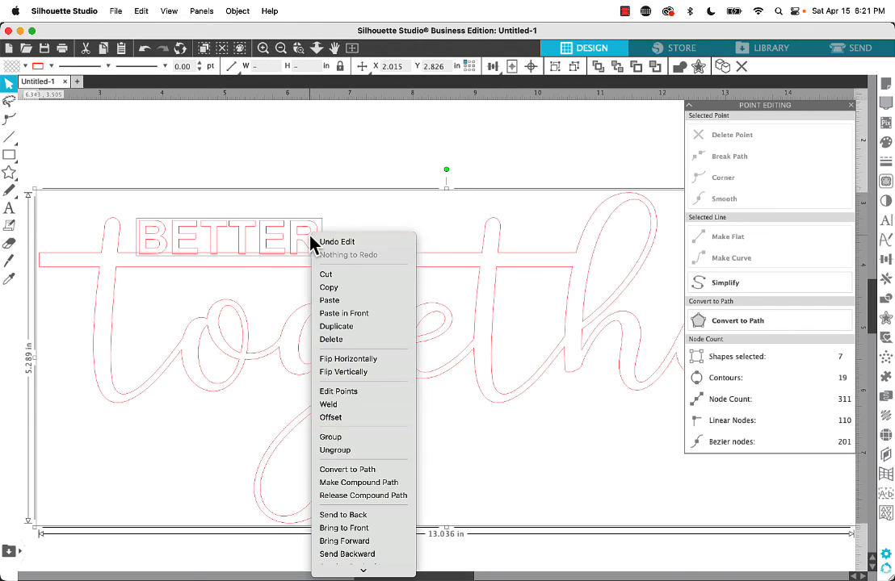
pyautogui.click(333, 408)
pyautogui.click(267, 156)
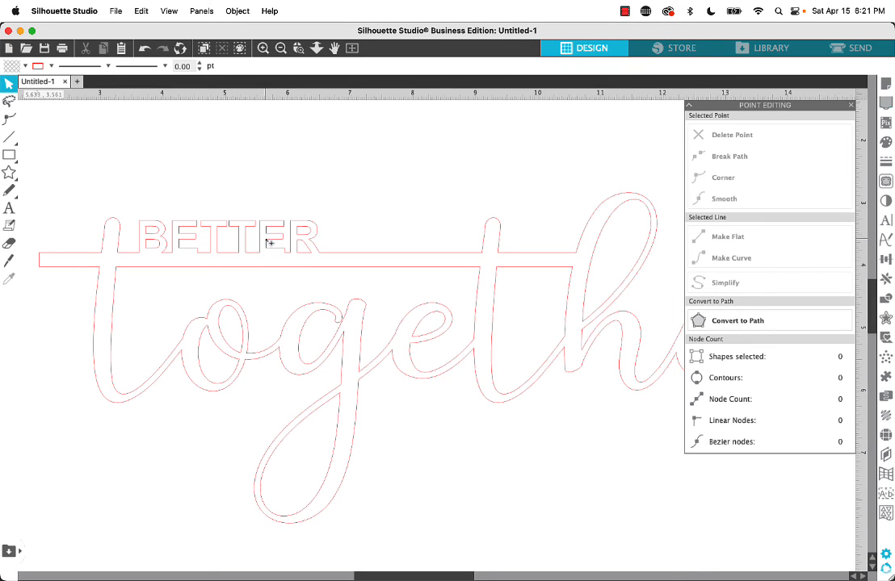
pyautogui.scroll(-5, 269, 249)
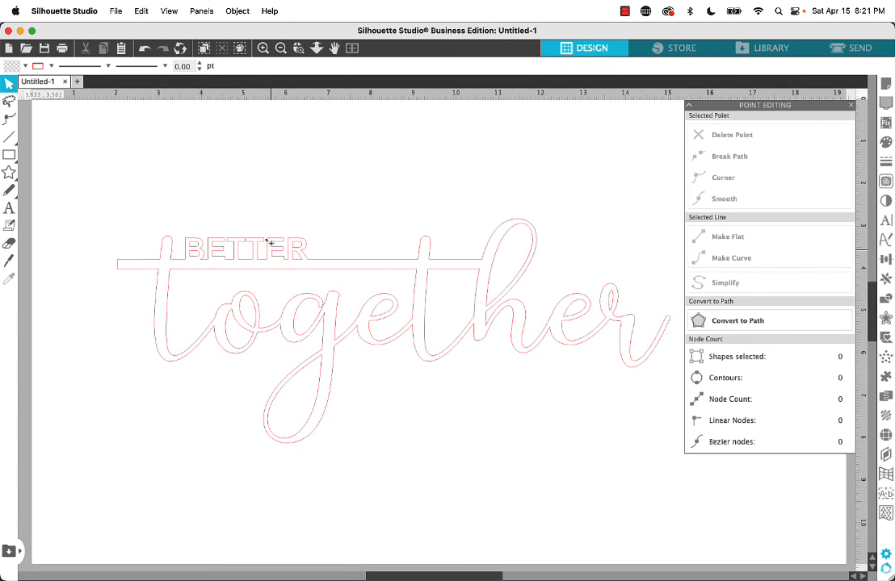